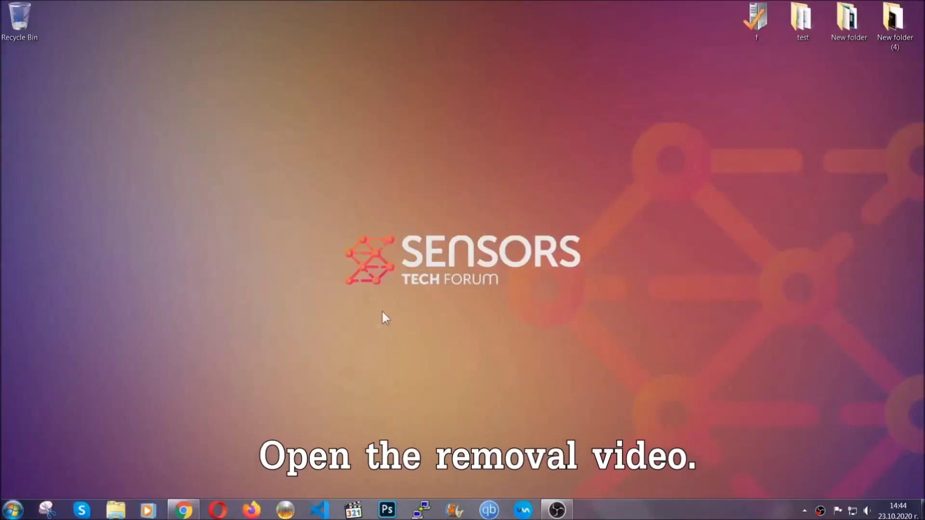
# Step: From the YouTube removal video's description, open the SensorsTechForum article and run the downloaded SpyHunter-Installer.exe
pyautogui.click(183, 511)
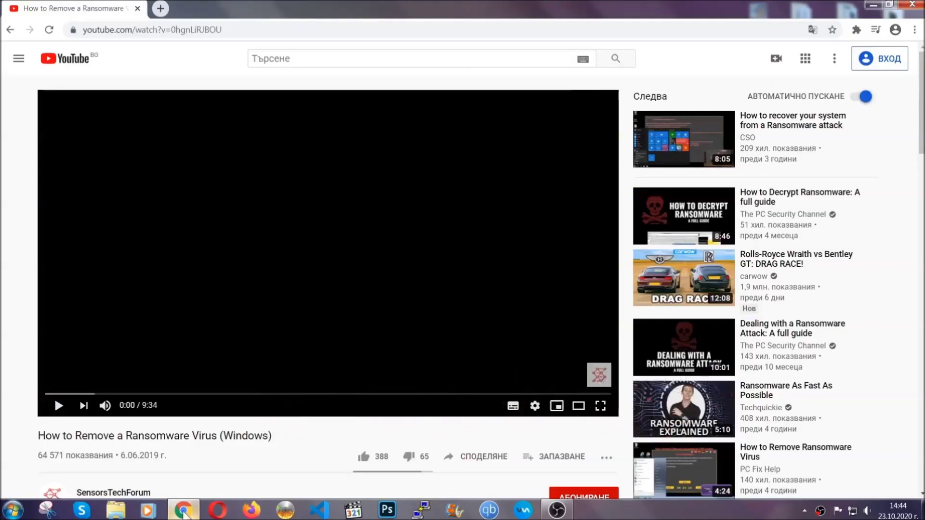
pyautogui.scroll(-4, 169, 394)
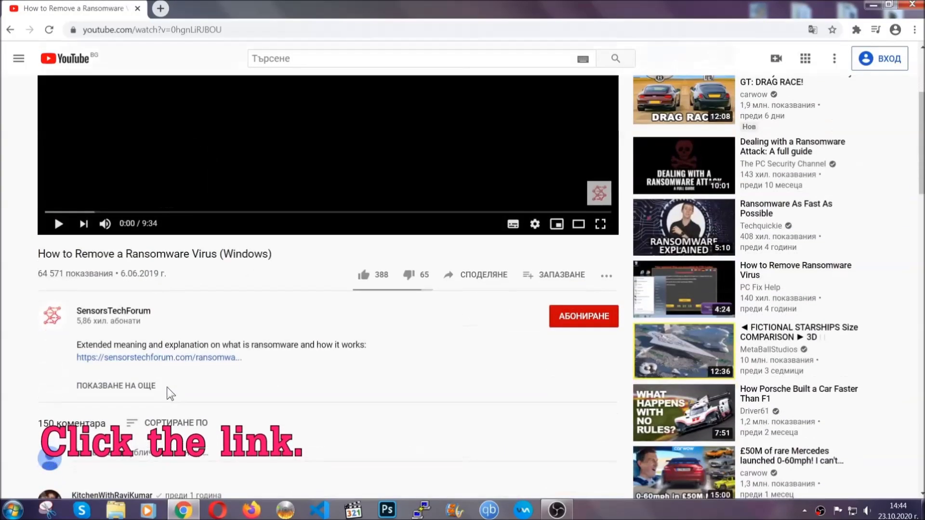
pyautogui.click(186, 361)
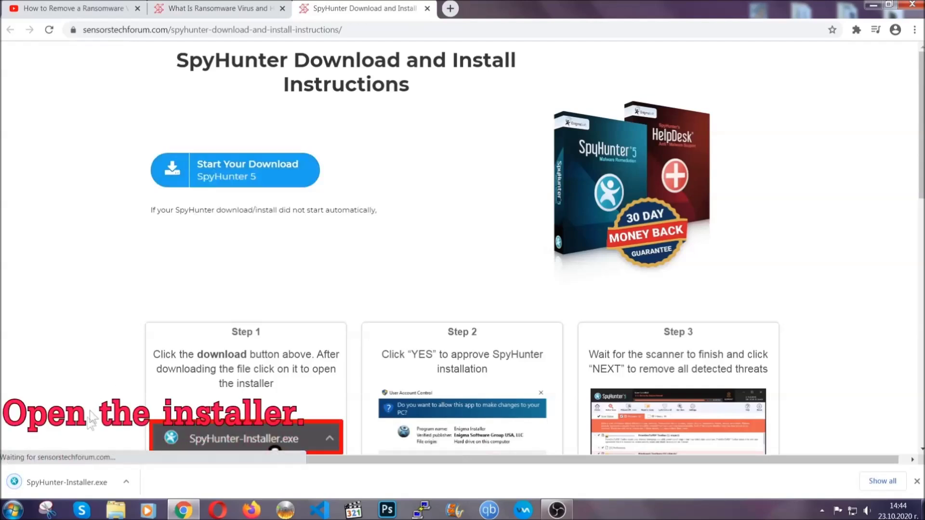
pyautogui.click(66, 480)
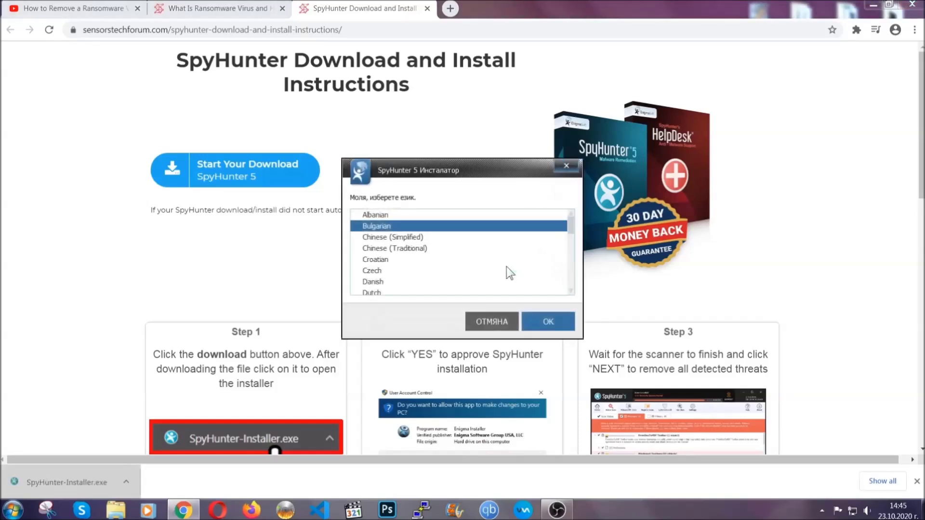
# Step: Install SpyHunter 5 in English, accepting the EULA, and finish setup so the scan starts
pyautogui.scroll(-2, 475, 264)
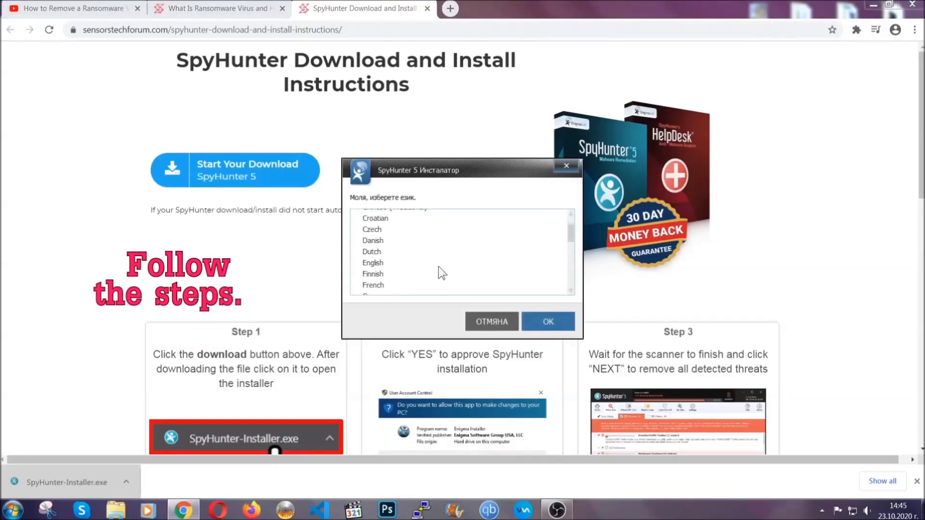
pyautogui.click(435, 264)
pyautogui.click(538, 322)
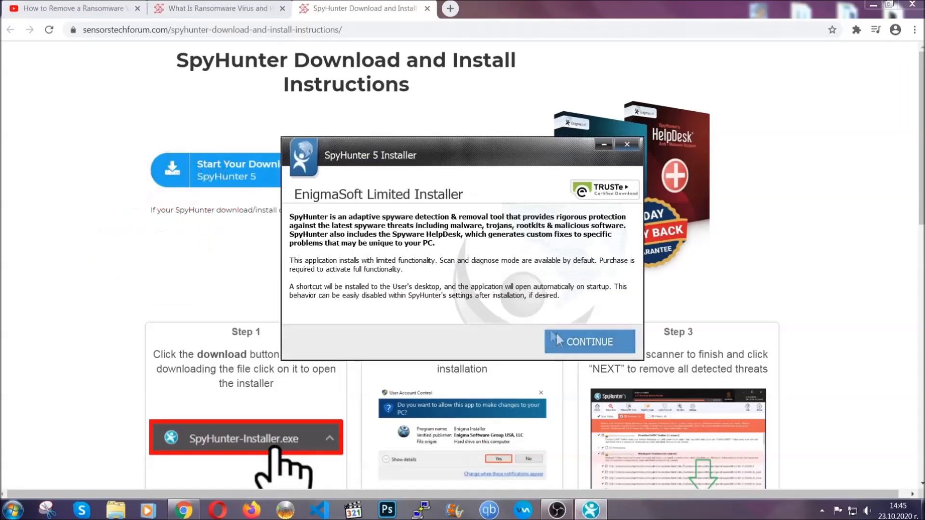
pyautogui.click(558, 339)
pyautogui.click(530, 312)
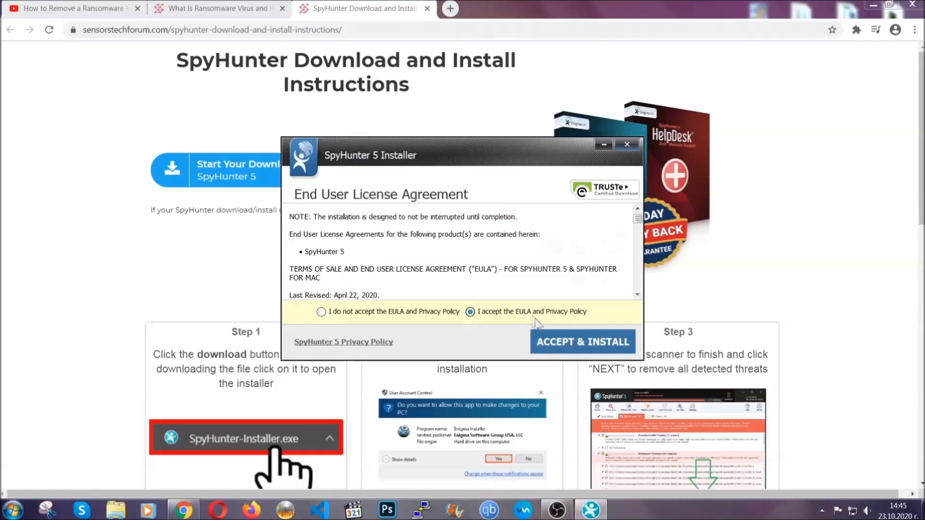
pyautogui.click(552, 337)
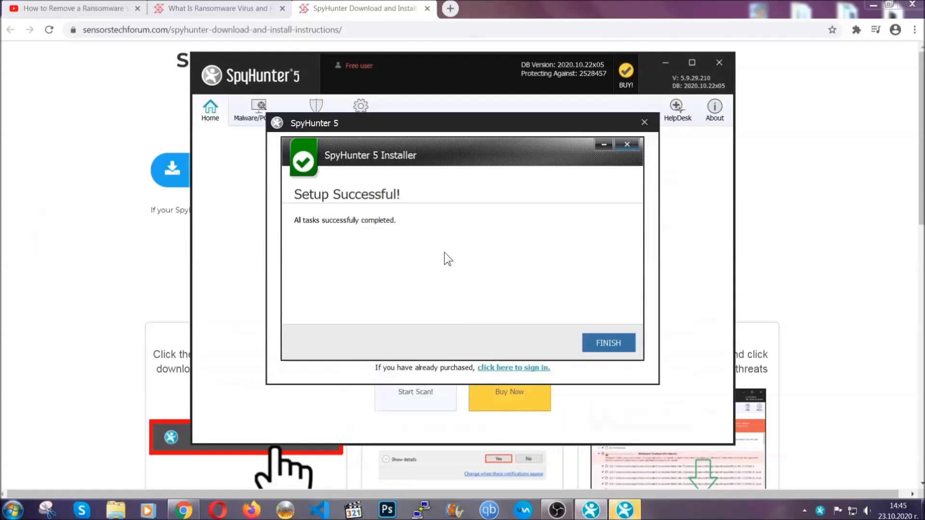
pyautogui.click(591, 344)
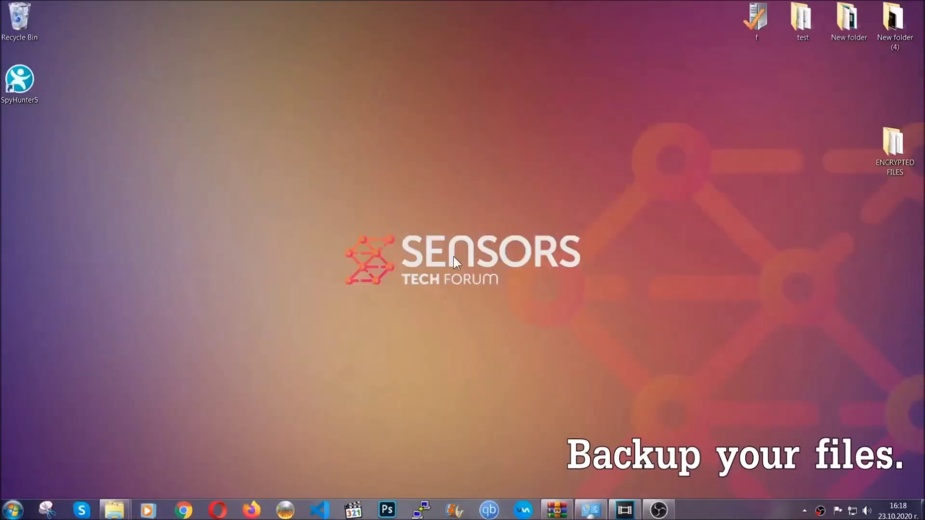
# Step: Copy all six .efji files from the ENCRYPTED FILES folder
pyautogui.doubleClick(888, 149)
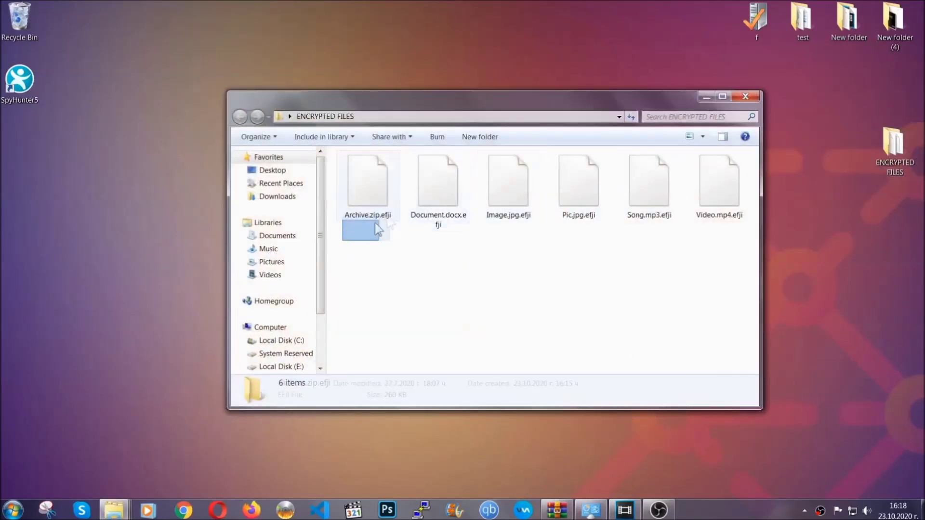
pyautogui.moveTo(374, 223); pyautogui.dragTo(724, 171)
pyautogui.rightClick(724, 172)
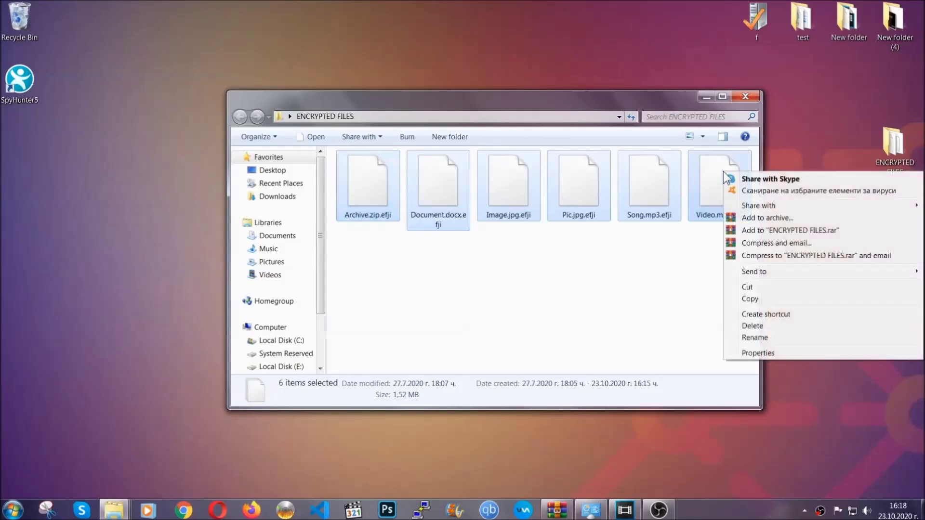
pyautogui.click(748, 299)
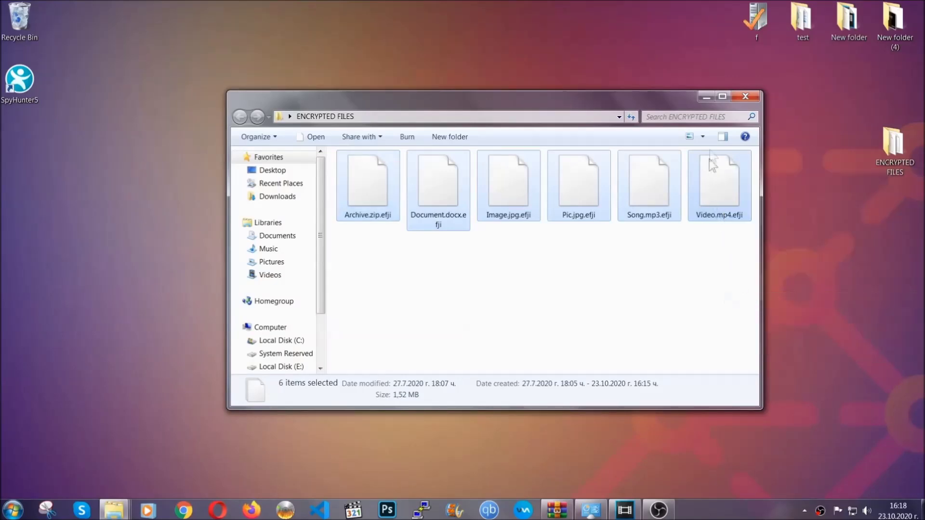
pyautogui.click(707, 97)
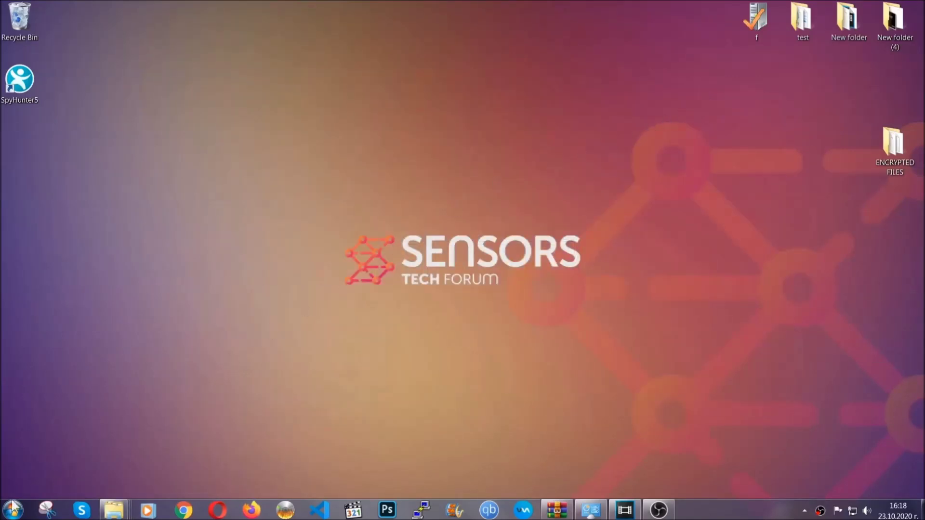
# Step: Paste the six copied files onto FLASH DRIVE (H:) and close the drive window
pyautogui.click(13, 509)
pyautogui.click(176, 362)
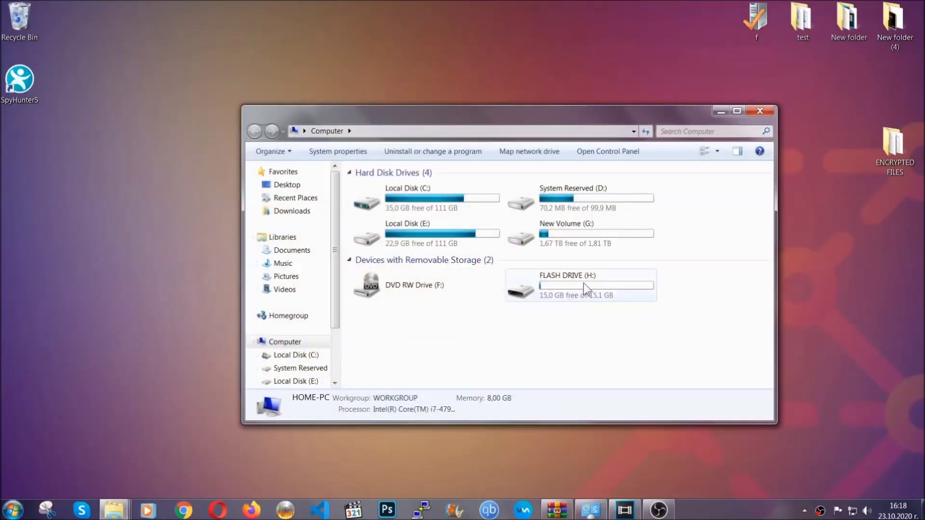
pyautogui.doubleClick(583, 282)
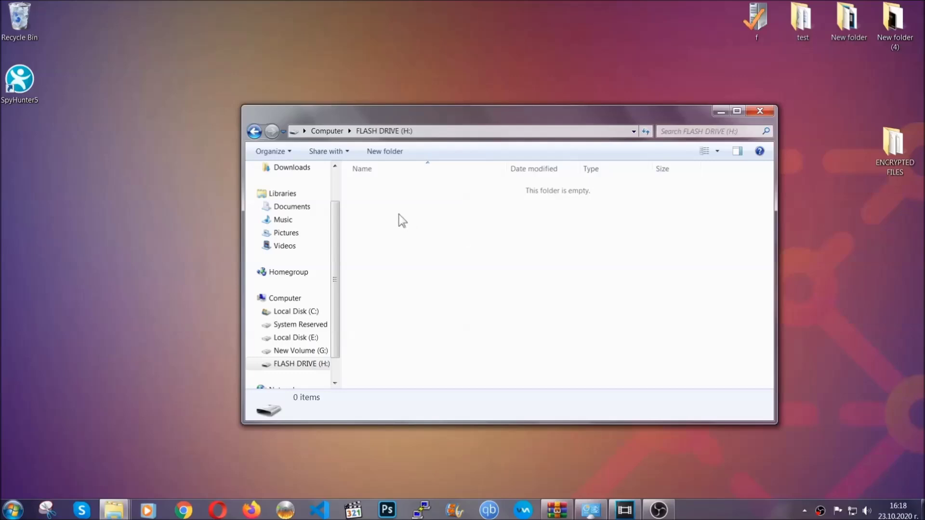
pyautogui.rightClick(398, 214)
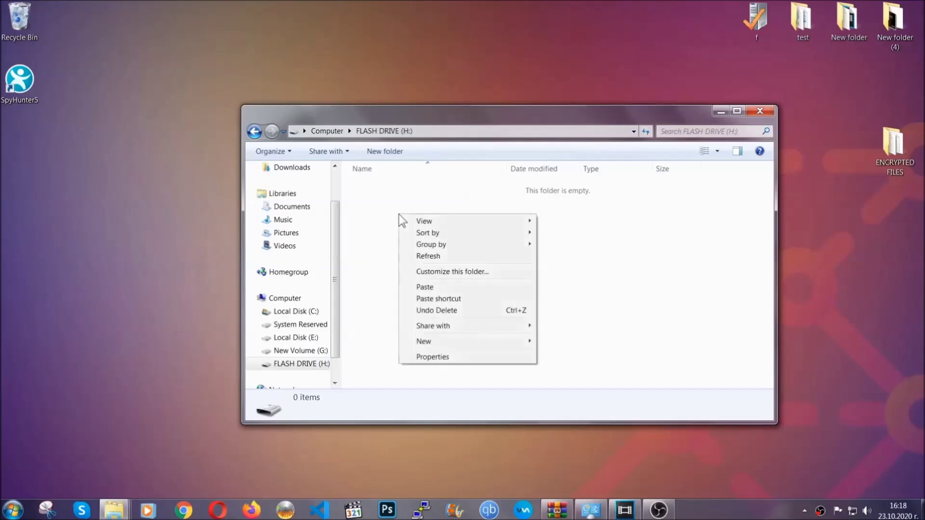
pyautogui.click(421, 287)
pyautogui.click(421, 288)
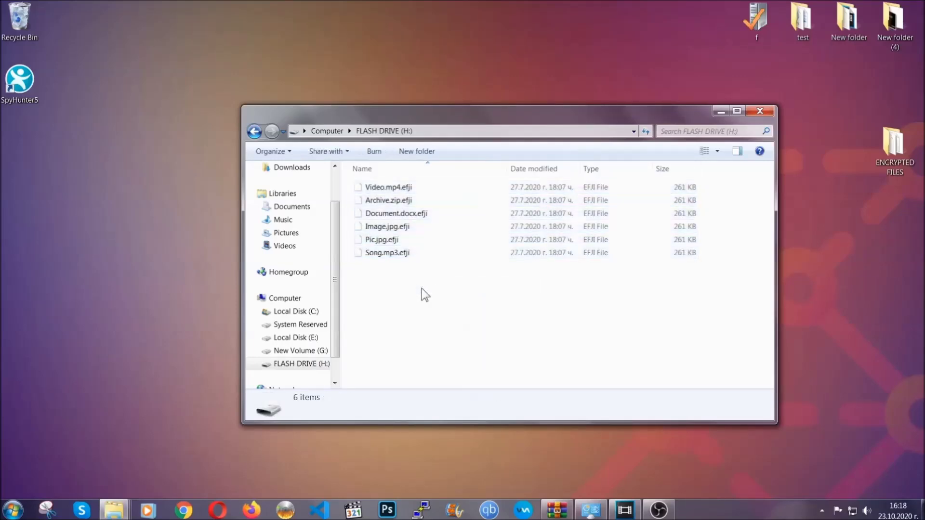
pyautogui.click(759, 111)
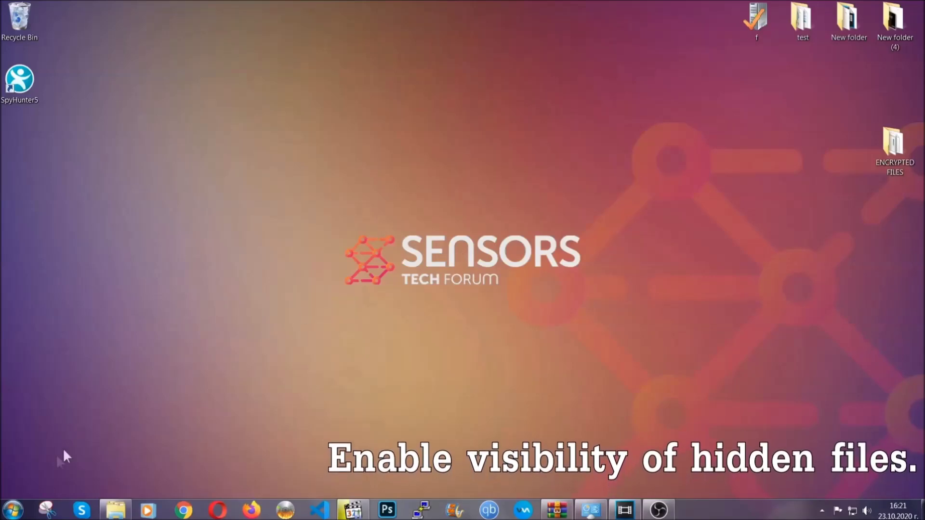
# Step: Find 'show hidden files and folders' in Start search and set hidden files, folders and drives to show
pyautogui.click(12, 509)
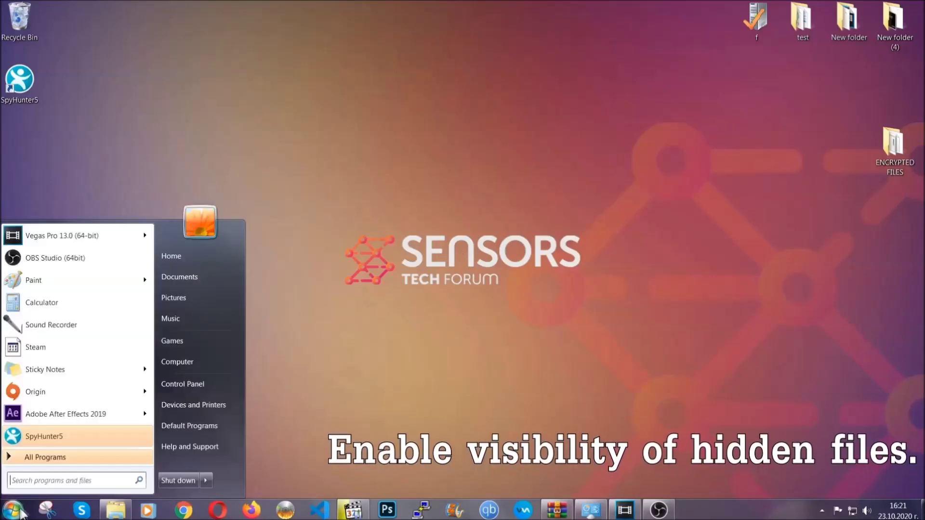
pyautogui.click(38, 474)
pyautogui.write('showh')
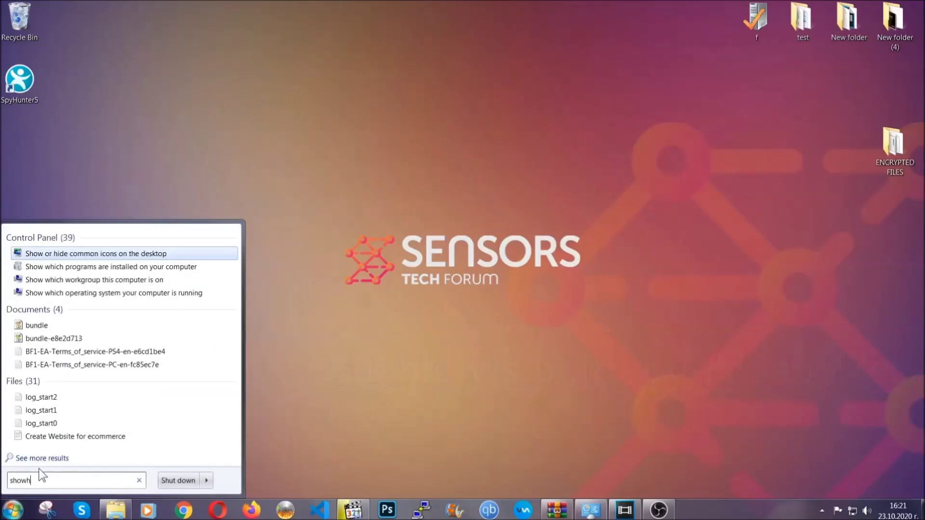
pyautogui.press('BackSpace')
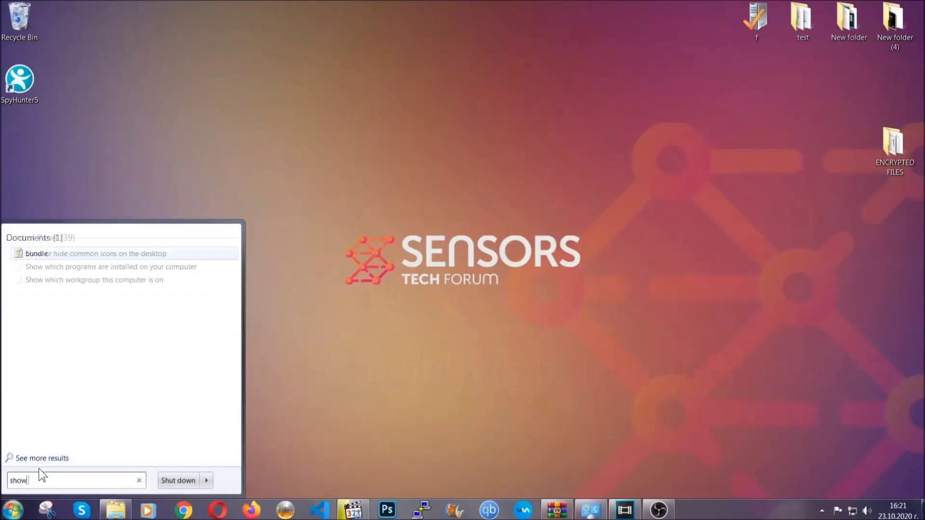
pyautogui.write('hidden files and folders')
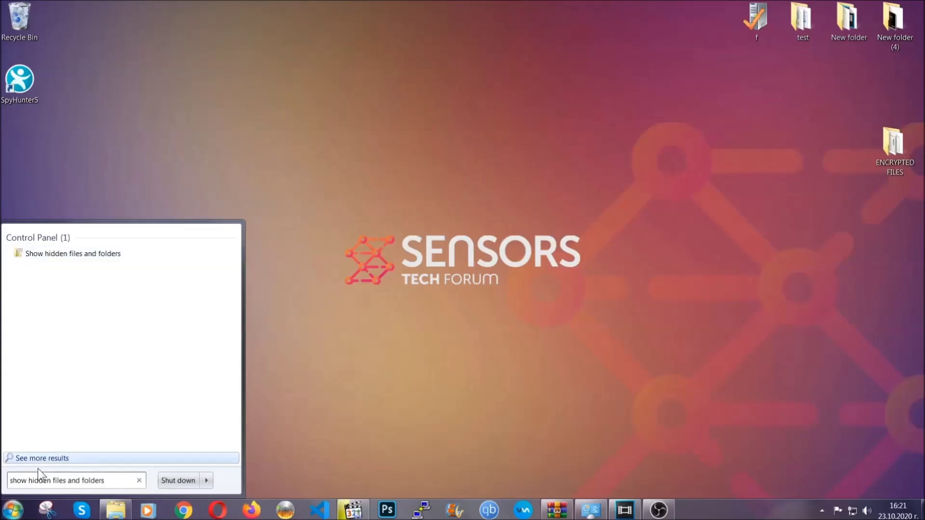
pyautogui.click(109, 255)
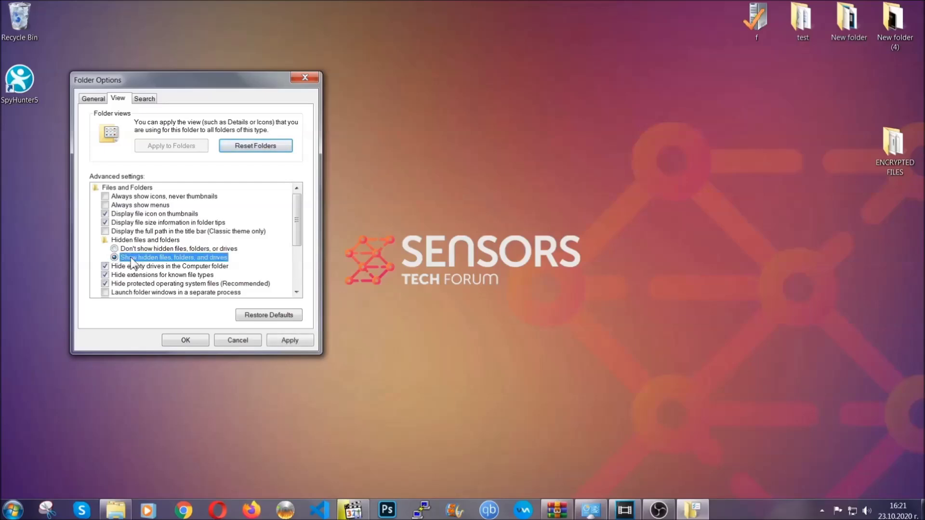
pyautogui.click(286, 343)
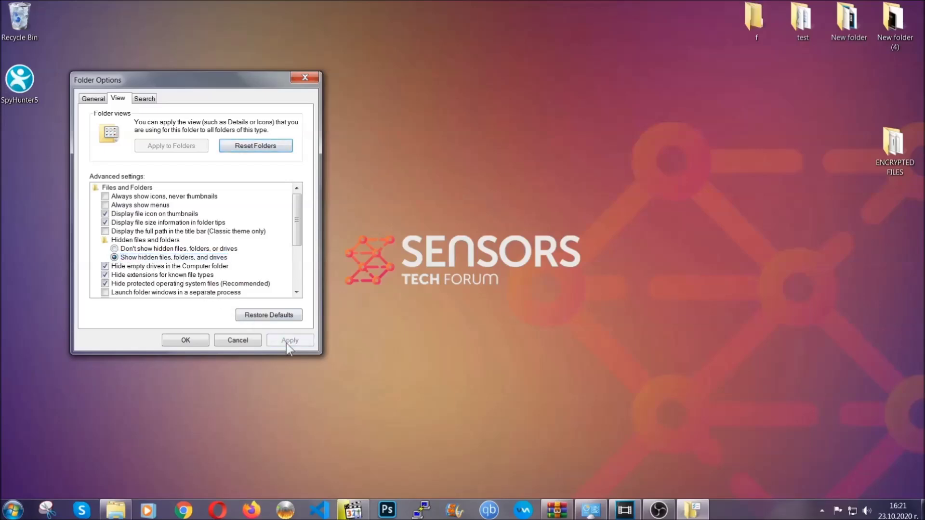
pyautogui.click(184, 340)
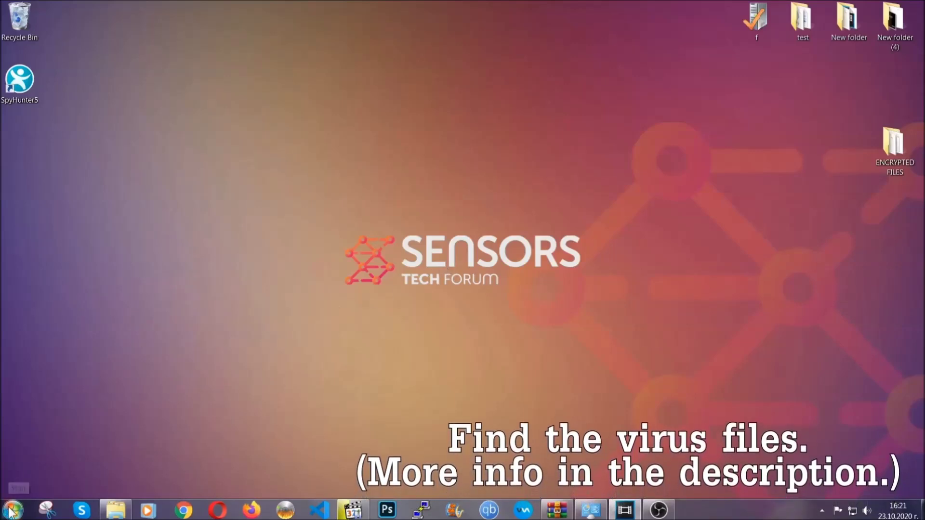
# Step: Search Computer for 'fileextension:exe Example Vir' to locate the virus executable
pyautogui.press('super')
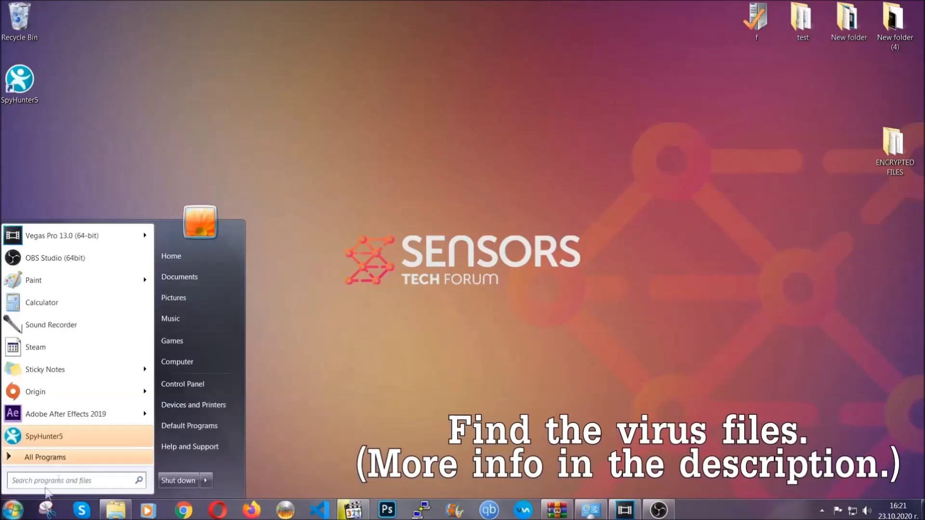
pyautogui.click(190, 360)
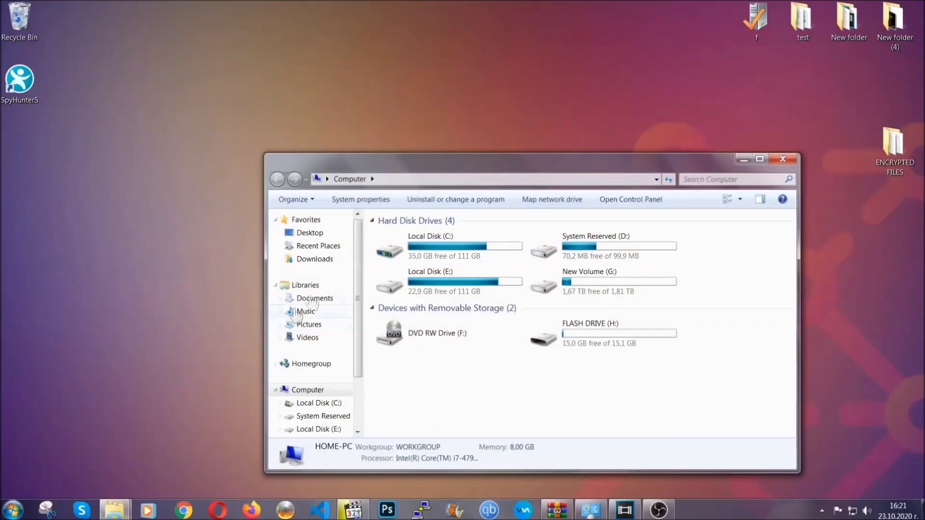
pyautogui.moveTo(504, 169); pyautogui.dragTo(442, 128)
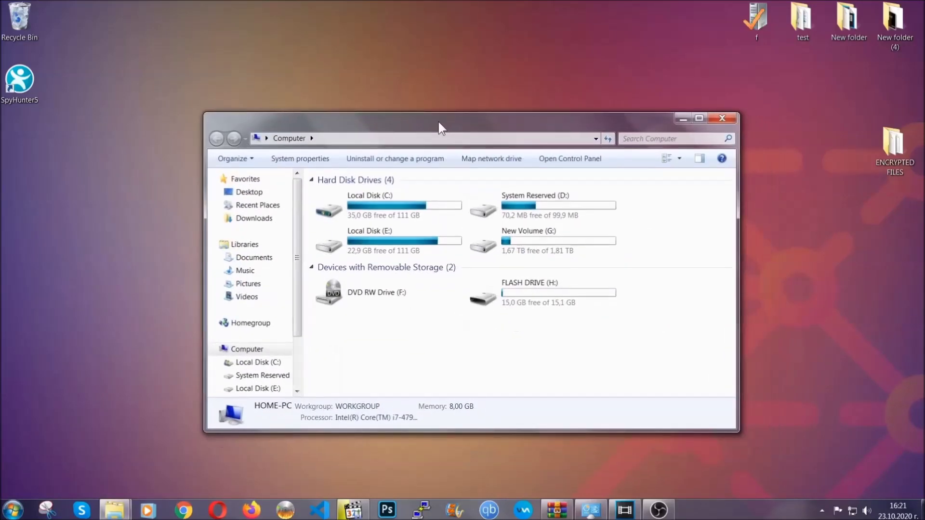
pyautogui.click(629, 138)
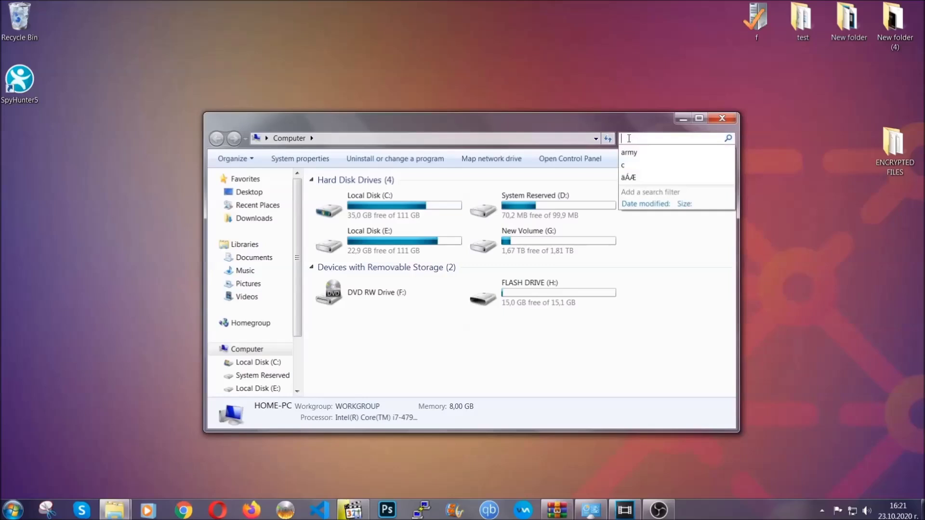
pyautogui.write('file')
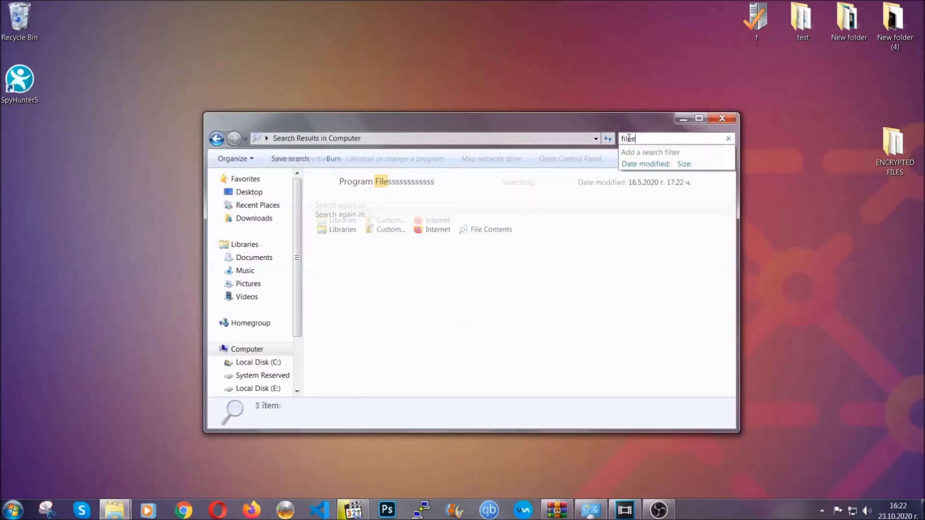
pyautogui.write('extension:exe ')
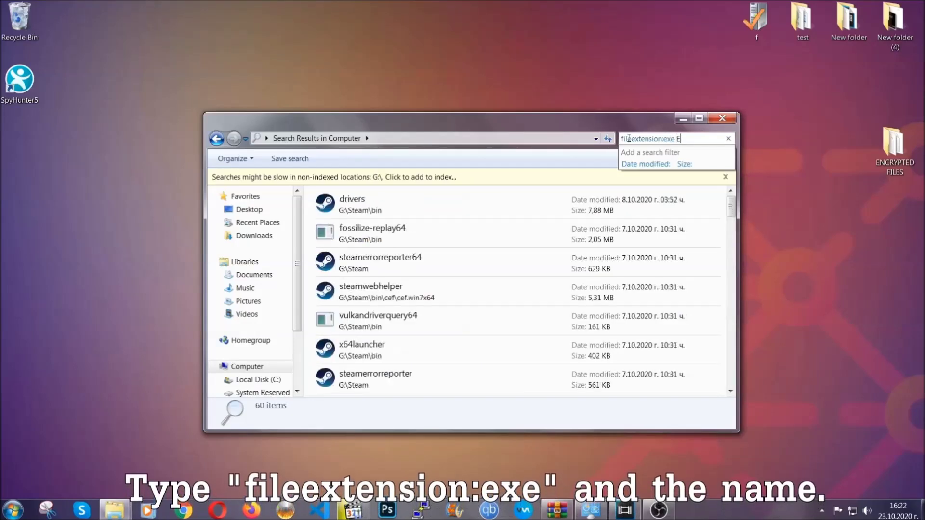
pyautogui.write('Example Virus Name')
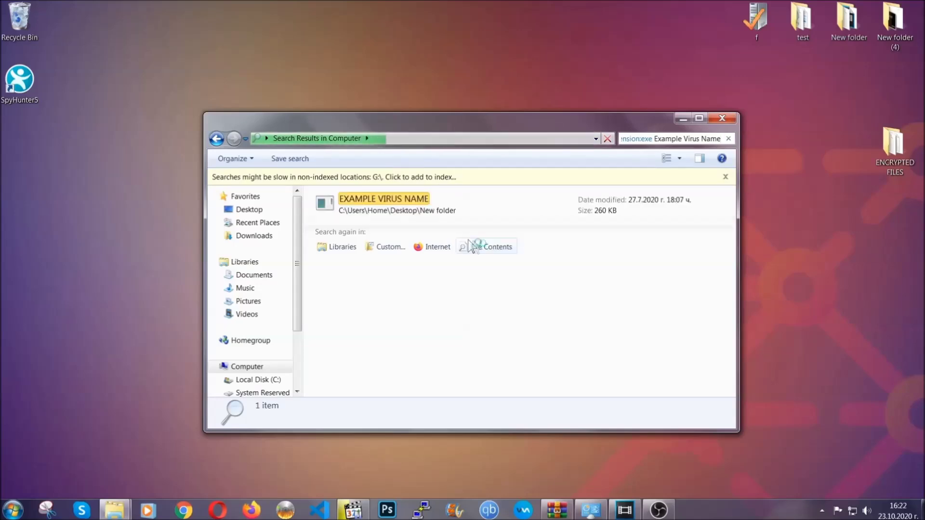
# Step: Delete the EXAMPLE VIRUS NAME executable to the Recycle Bin
pyautogui.click(404, 197)
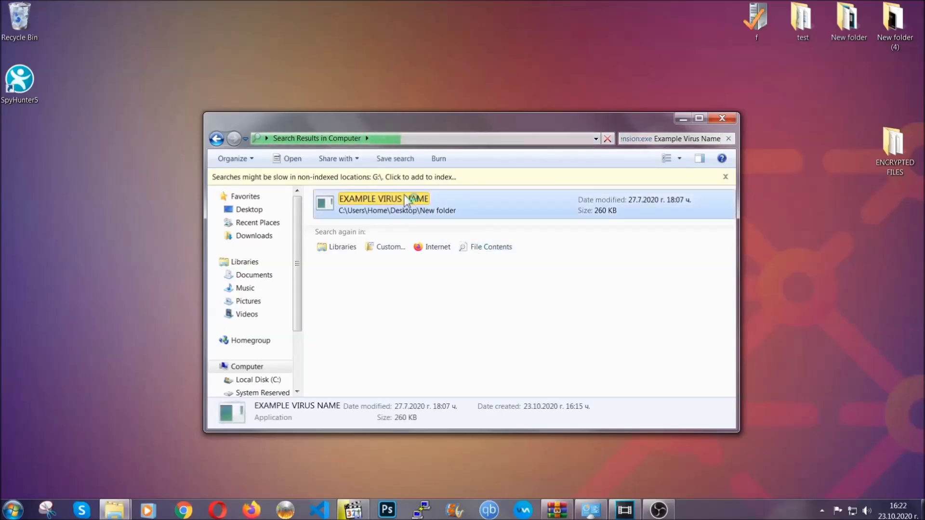
pyautogui.rightClick(404, 197)
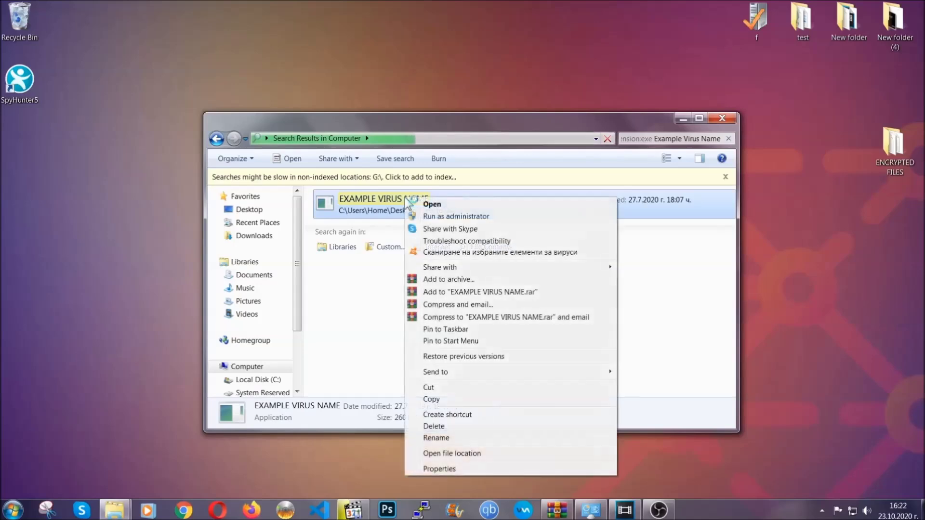
pyautogui.click(446, 426)
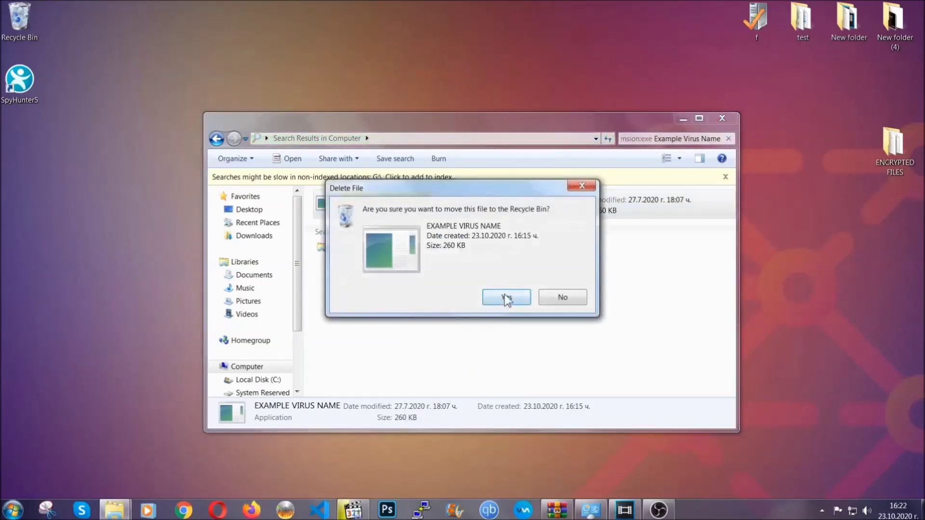
pyautogui.click(506, 298)
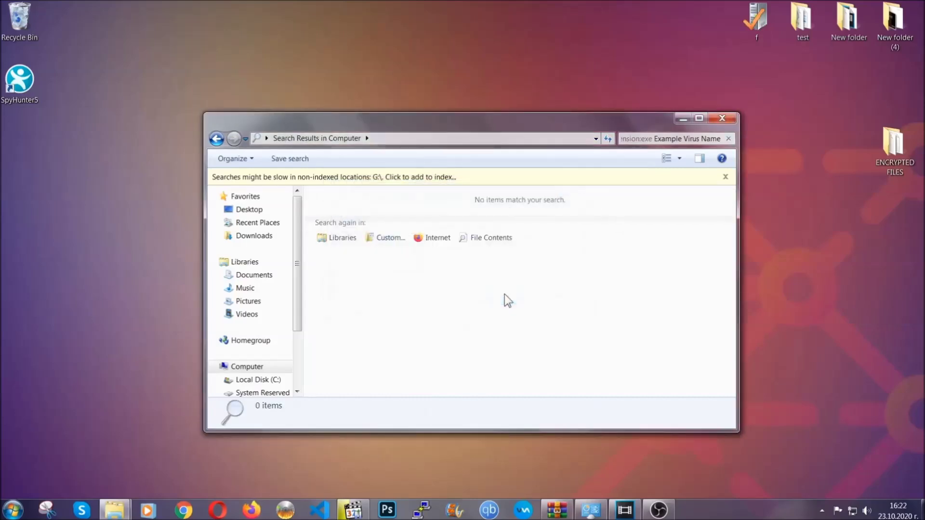
# Step: Close the search window and run REGEDIT from the Run box to open Registry Editor
pyautogui.click(722, 118)
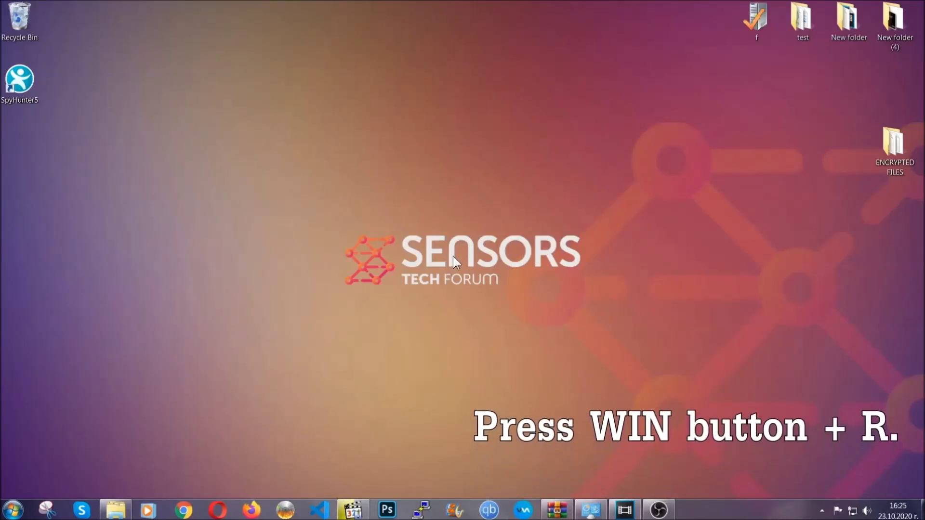
pyautogui.press('super+r')
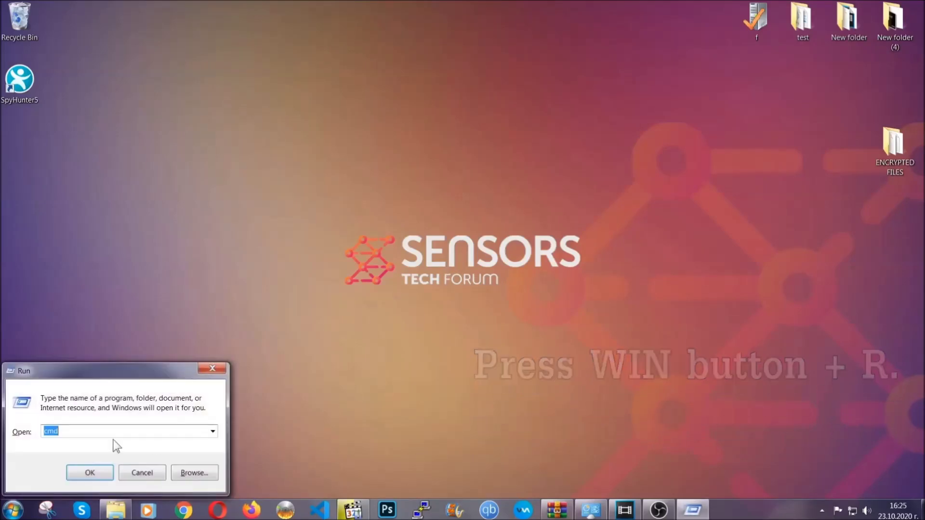
pyautogui.click(100, 435)
pyautogui.moveTo(87, 438); pyautogui.dragTo(11, 436)
pyautogui.write('REGEDIT')
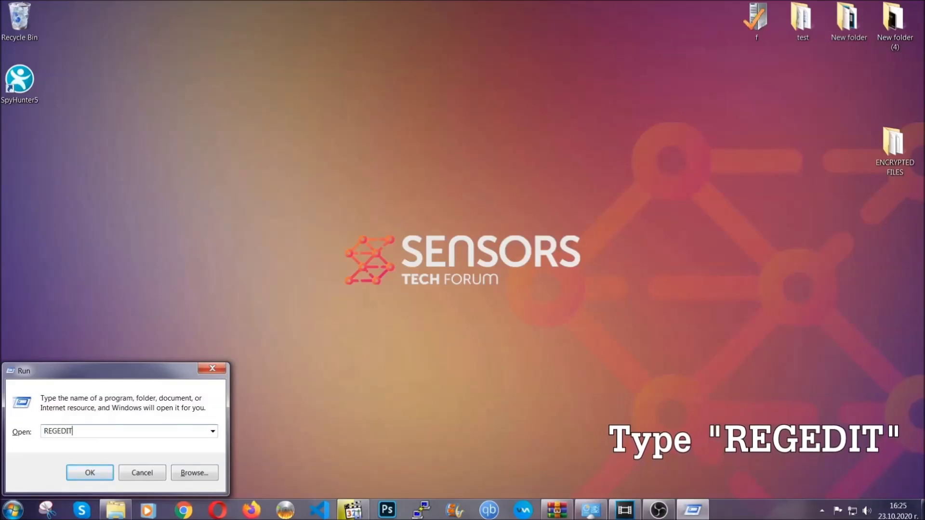
pyautogui.click(68, 472)
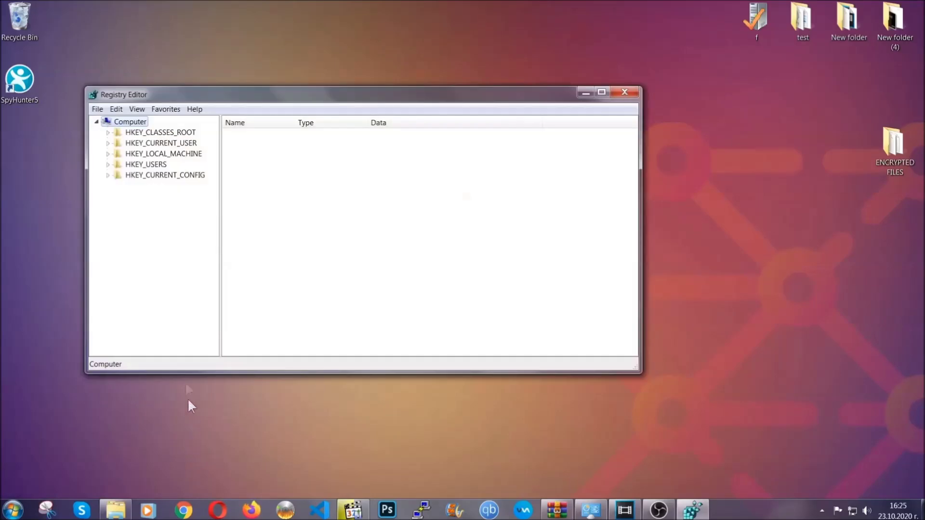
# Step: Export the entire registry to the Desktop as a file named BACKUP
pyautogui.click(98, 109)
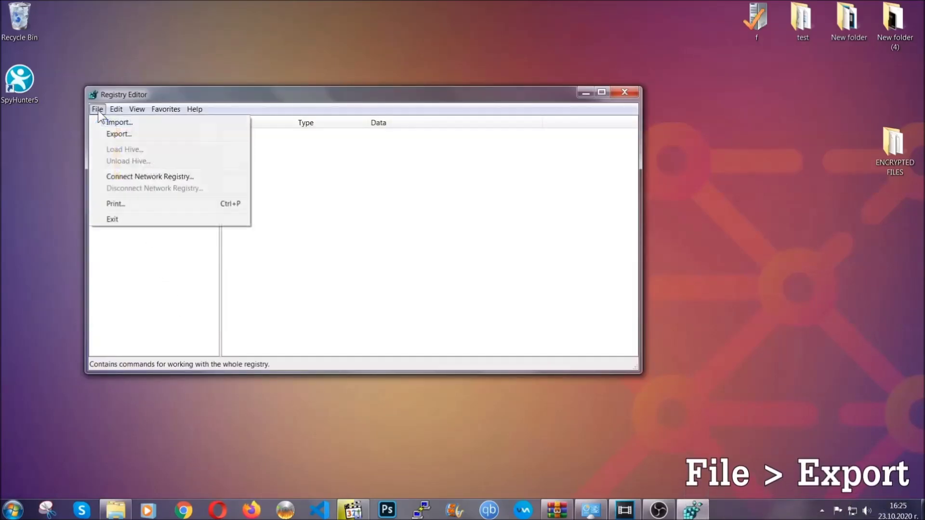
pyautogui.click(120, 133)
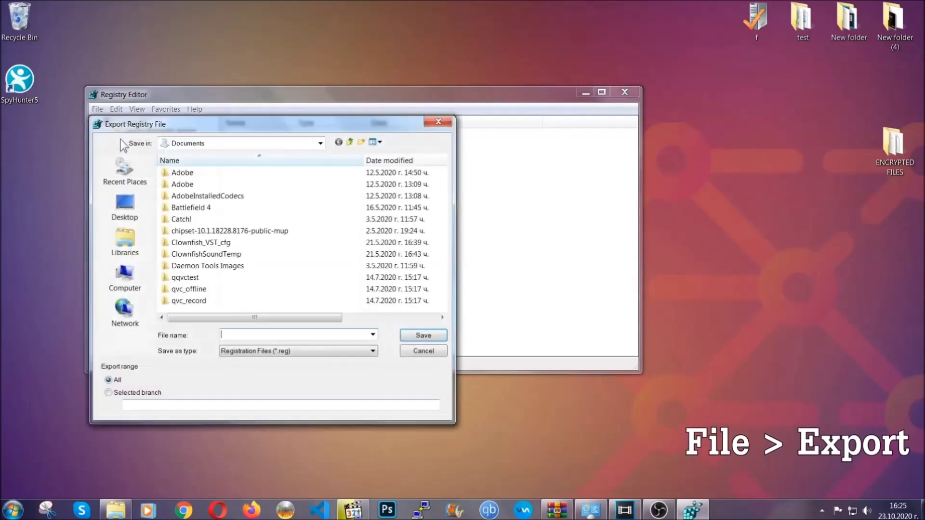
pyautogui.click(124, 205)
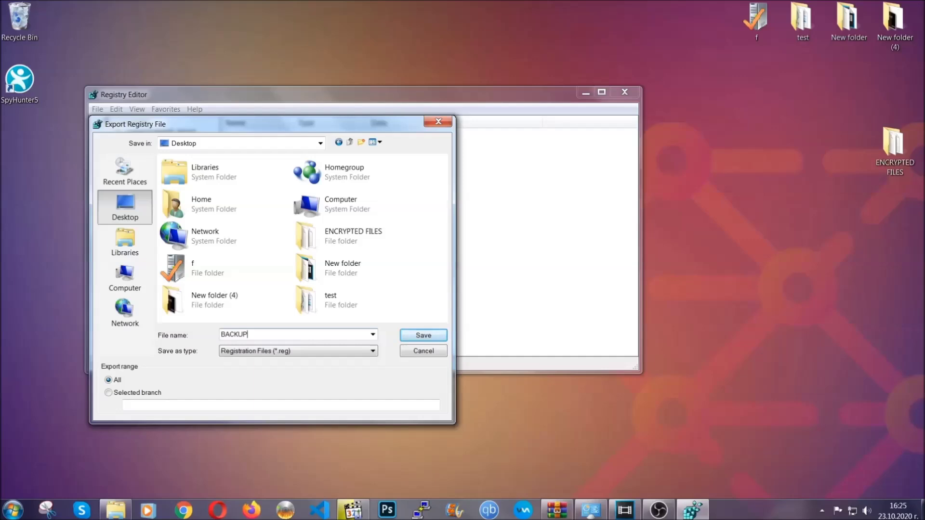
pyautogui.click(417, 336)
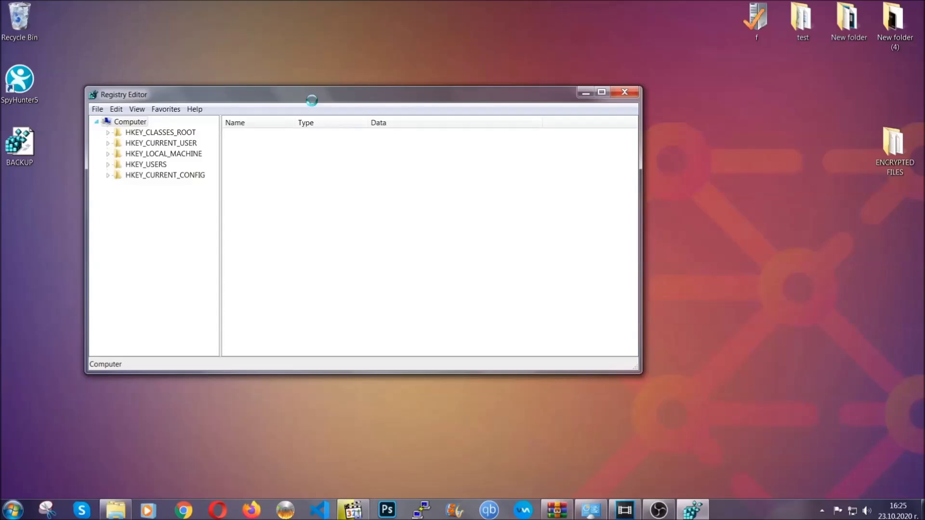
pyautogui.moveTo(312, 100); pyautogui.dragTo(404, 130)
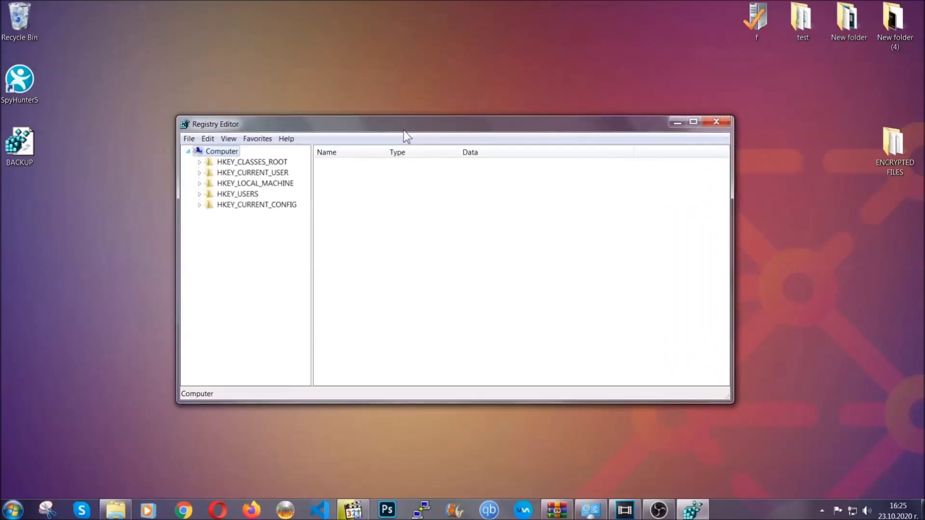
pyautogui.click(190, 139)
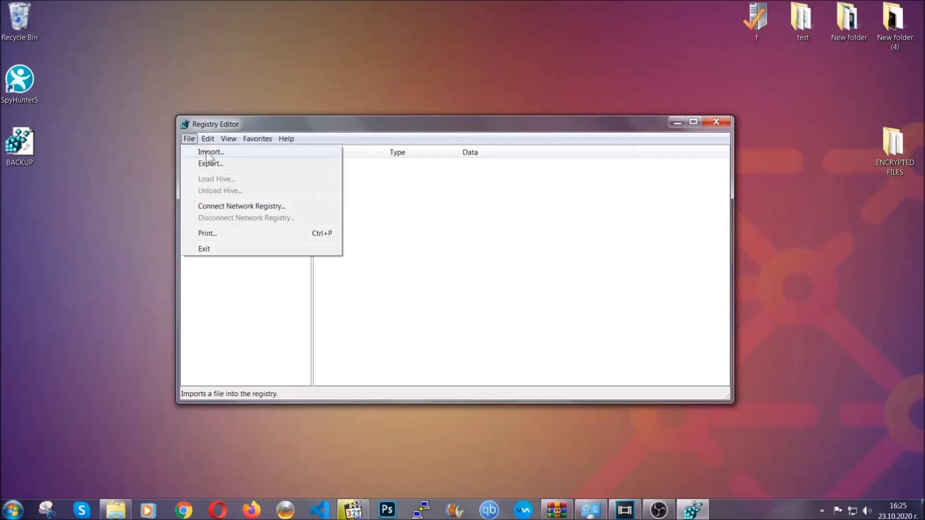
pyautogui.click(190, 139)
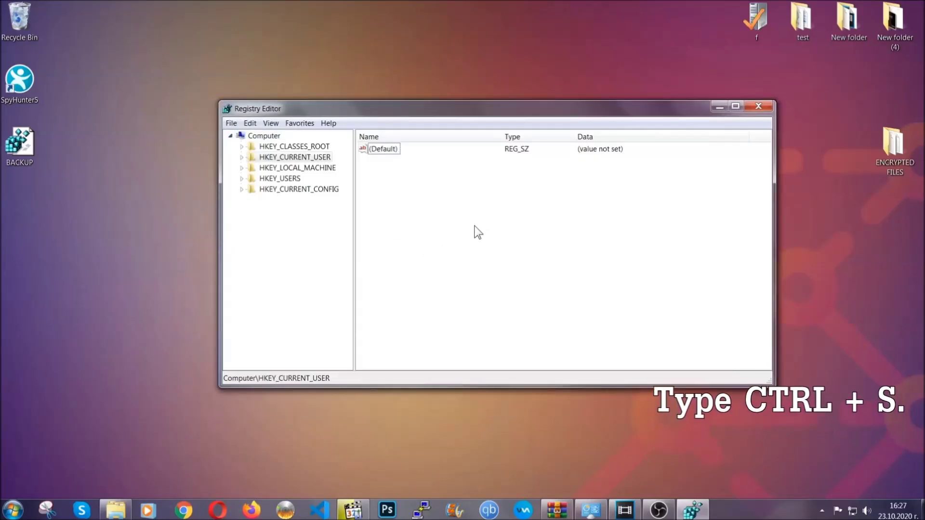
# Step: Search the registry for RunOnce to reach the current user's startup keys
pyautogui.hotkey('ctrl', 'f')
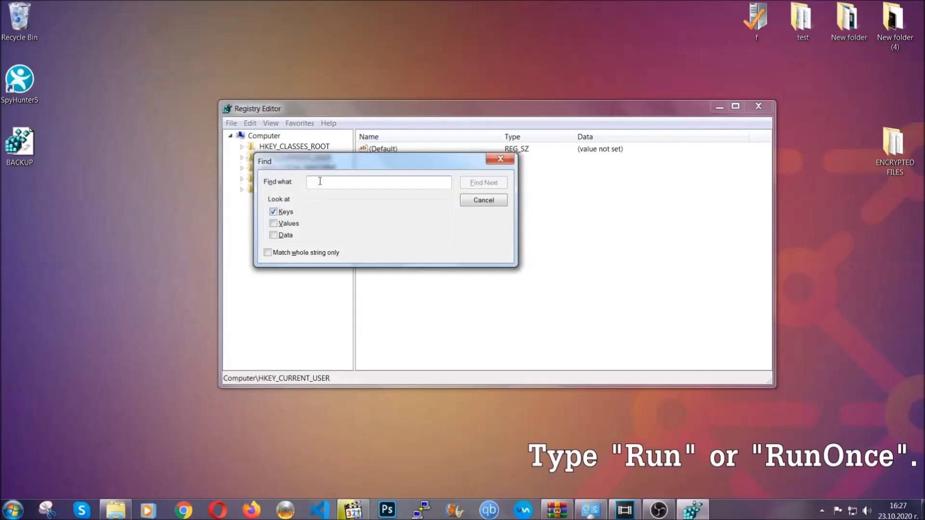
pyautogui.write('RunOnce')
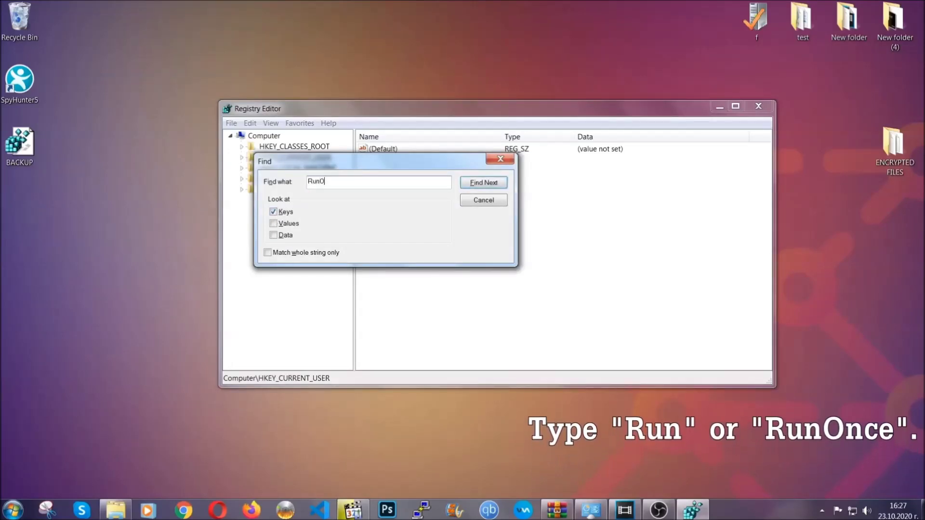
pyautogui.click(483, 183)
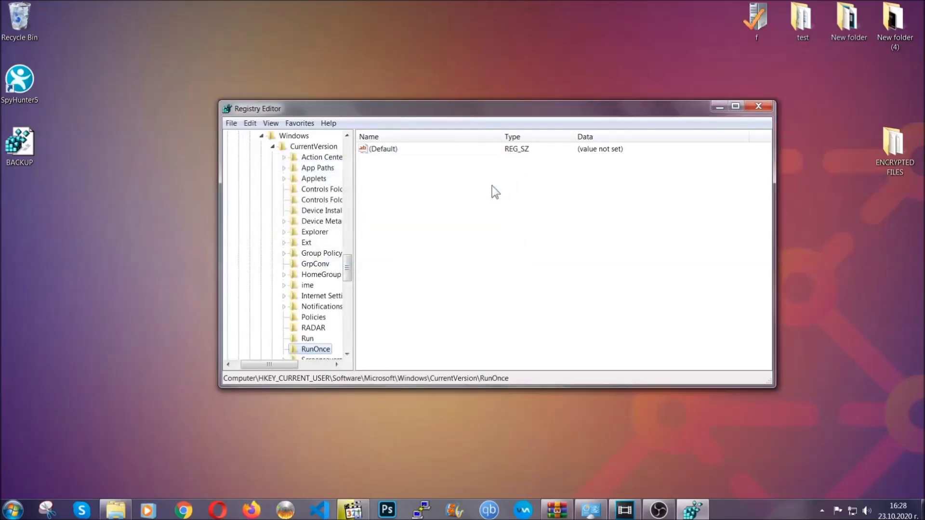
# Step: Delete the THE VIRUS startup value from the Run key
pyautogui.moveTo(348, 265); pyautogui.dragTo(349, 279)
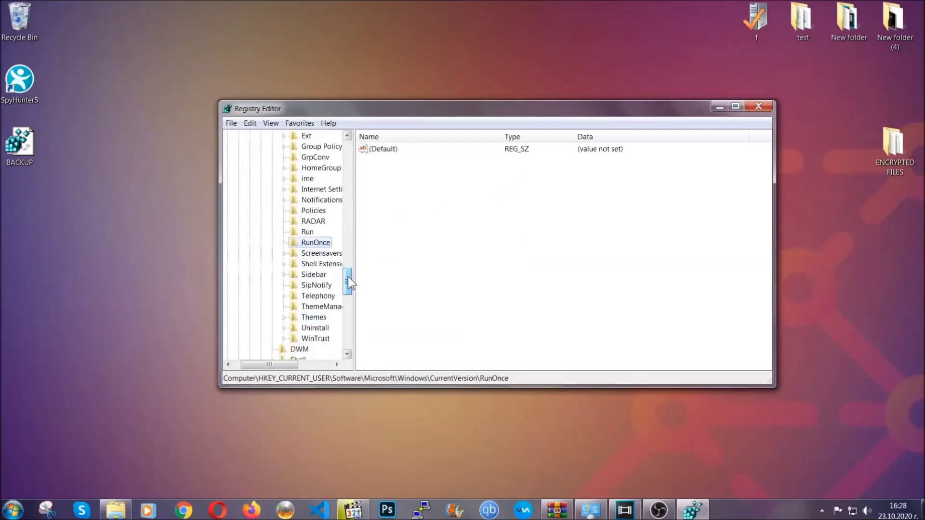
pyautogui.click(307, 231)
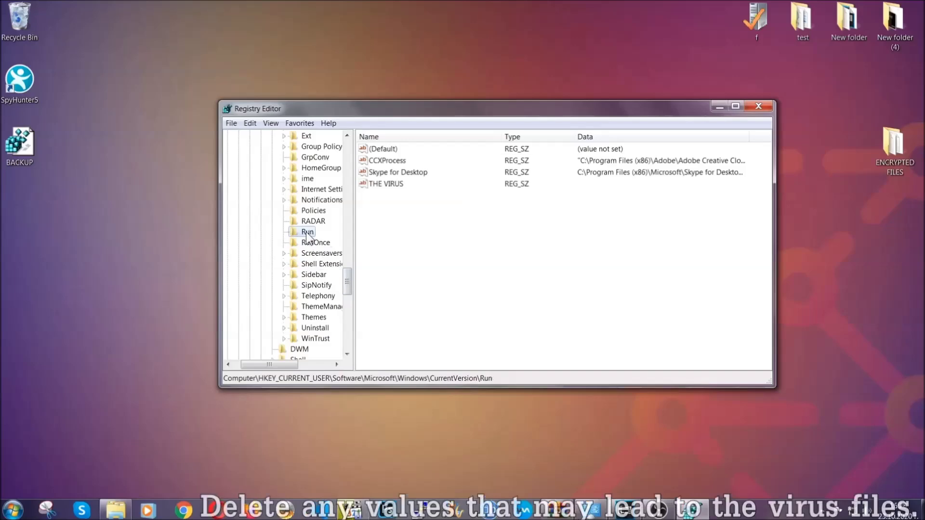
pyautogui.click(380, 185)
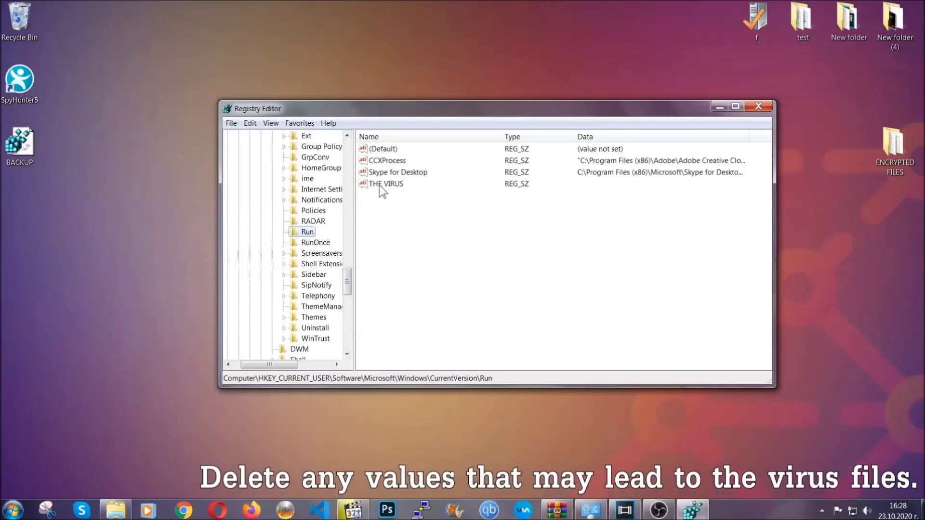
pyautogui.rightClick(380, 186)
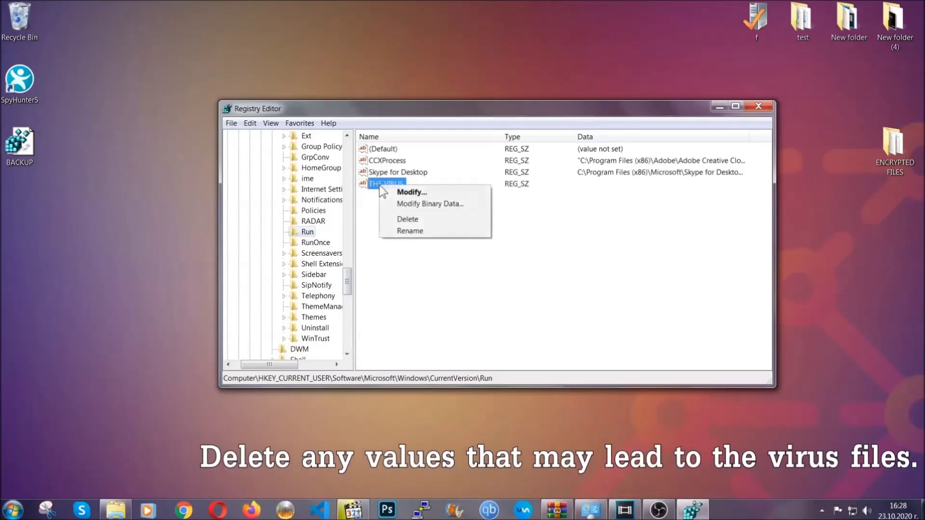
pyautogui.click(398, 220)
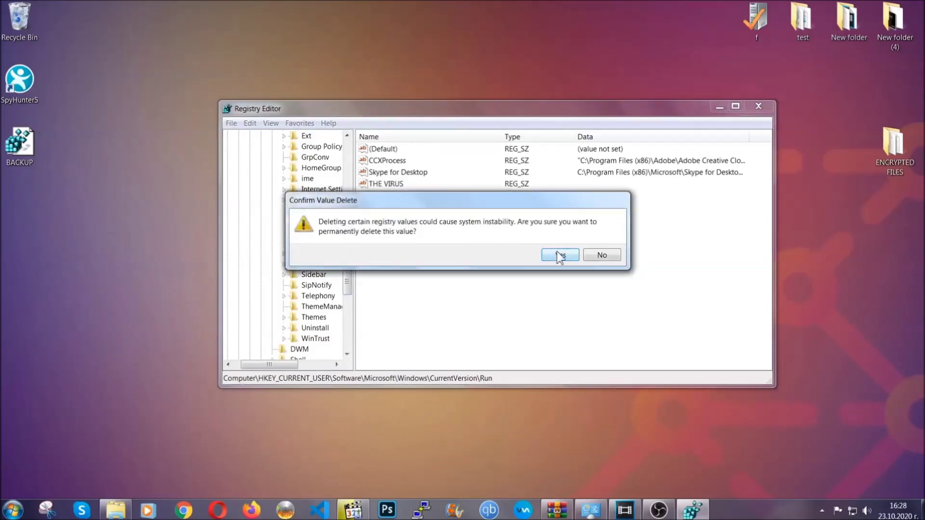
pyautogui.click(559, 256)
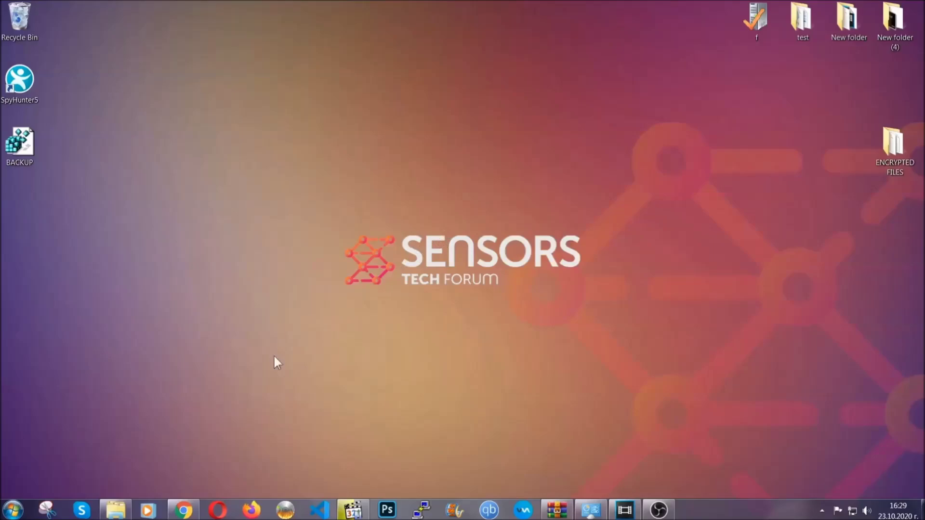
# Step: Return to the SensorsTechForum recovery article in Chrome and scroll down to its six restore methods
pyautogui.click(183, 511)
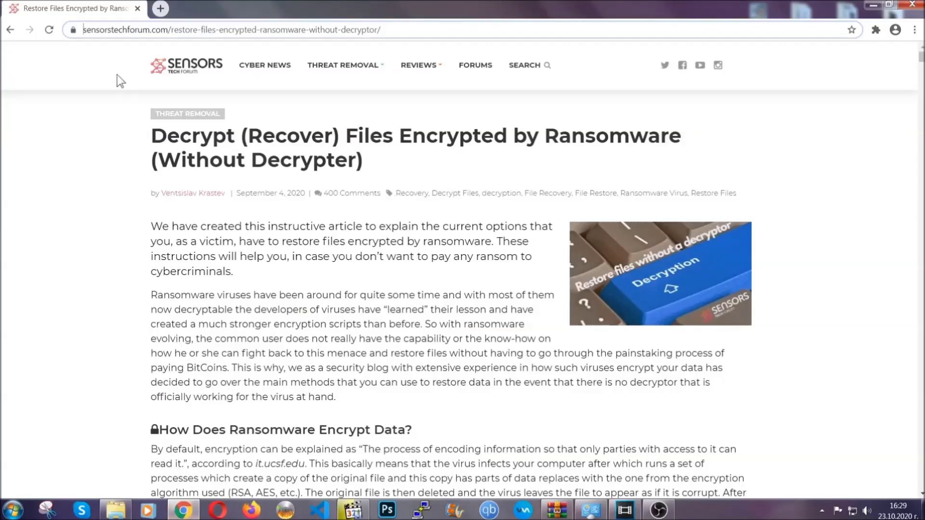
pyautogui.moveTo(84, 30); pyautogui.dragTo(417, 35)
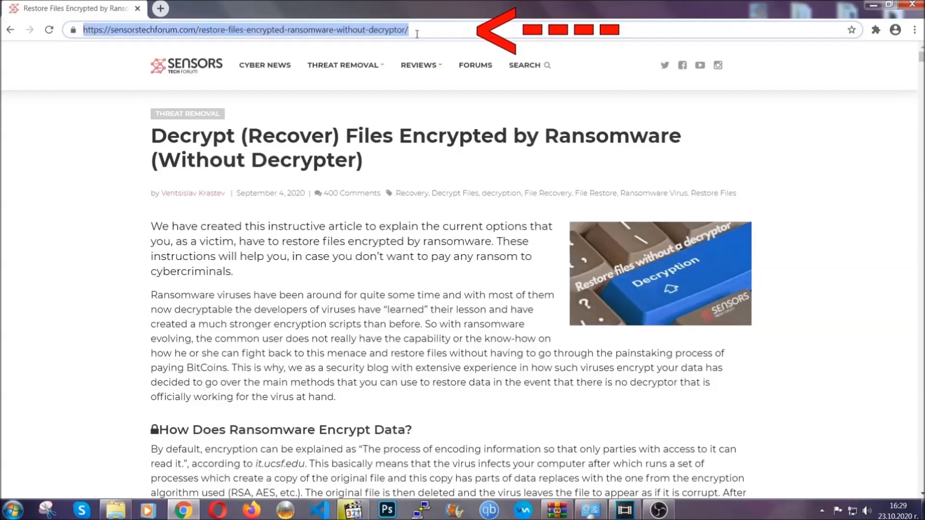
pyautogui.moveTo(418, 95)
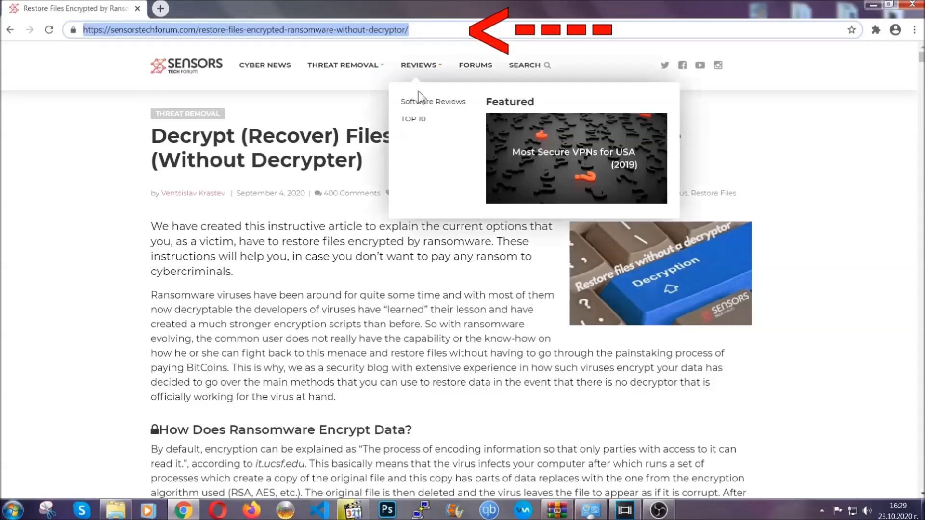
pyautogui.scroll(-5, 476, 262)
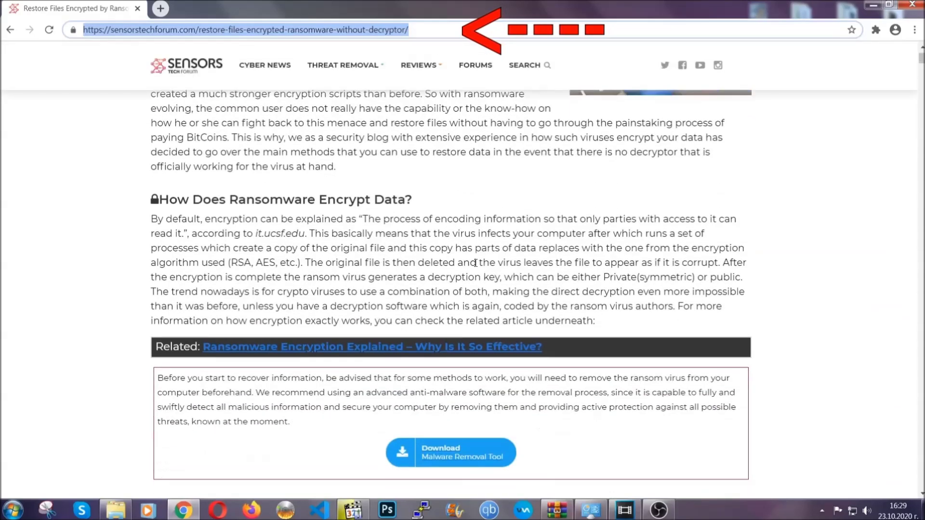
pyautogui.scroll(-6, 475, 263)
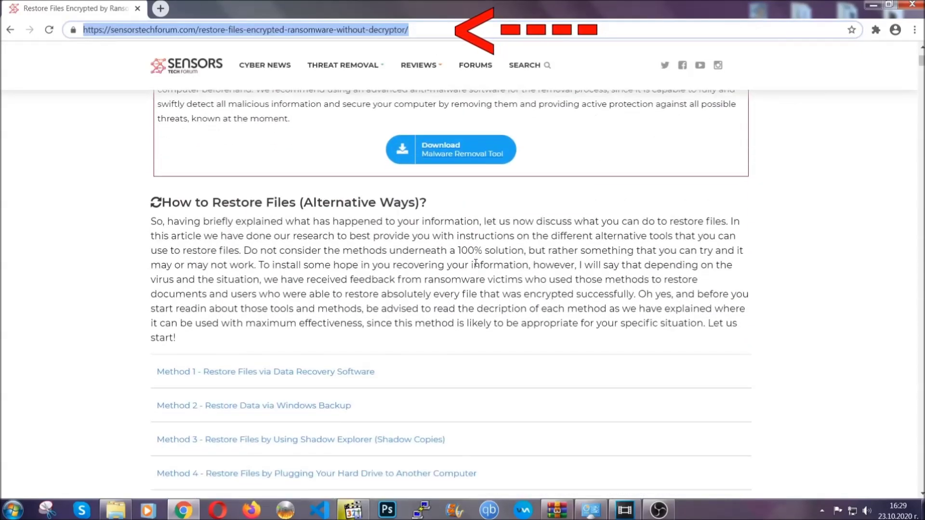
pyautogui.scroll(-4, 476, 264)
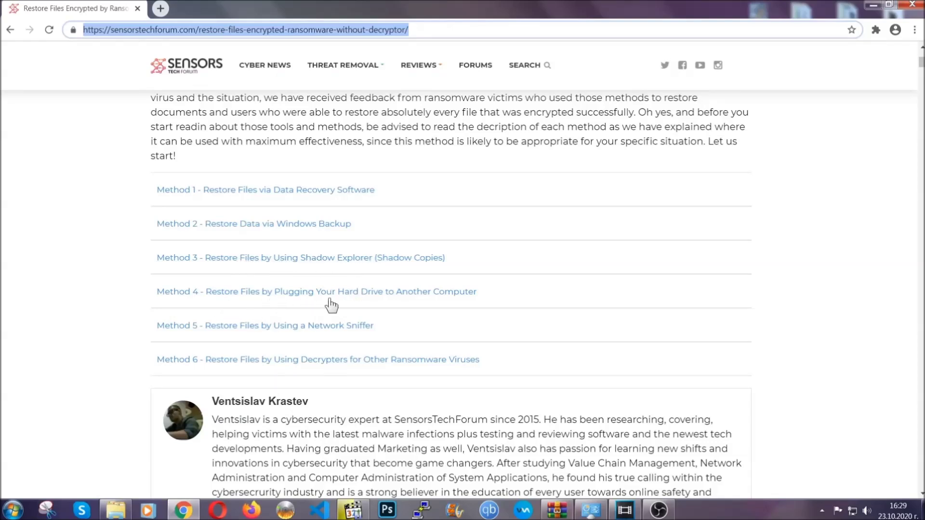
# Step: Expand the Method 2 Windows Backup section of the article
pyautogui.click(288, 223)
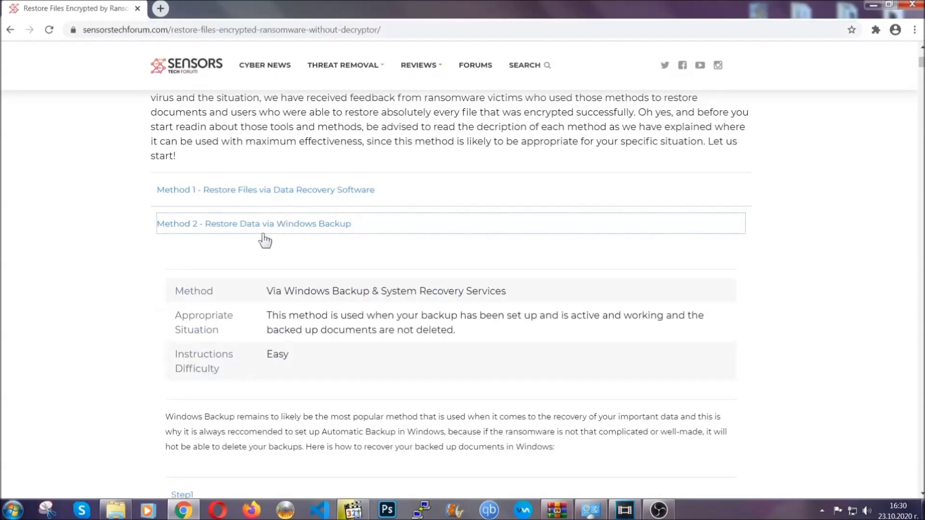
pyautogui.moveTo(267, 289); pyautogui.dragTo(326, 360)
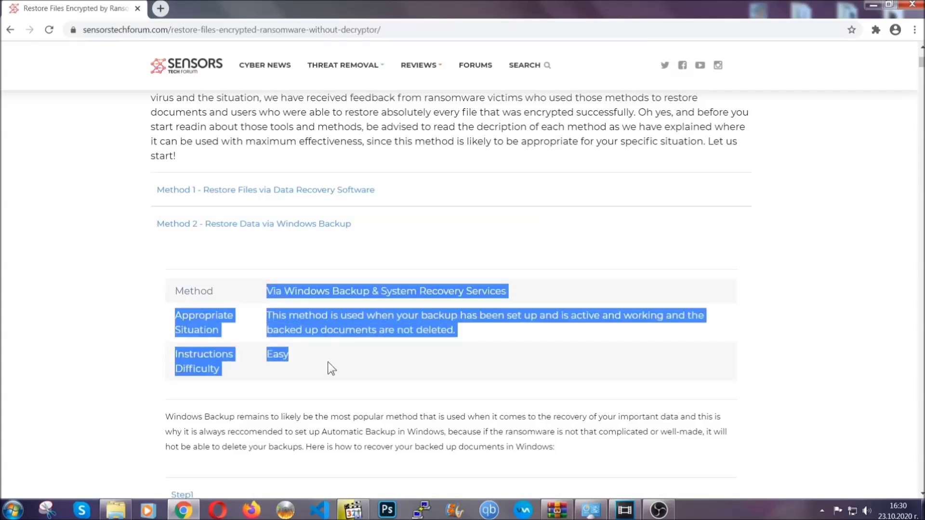
pyautogui.click(328, 362)
pyautogui.scroll(-4, 330, 359)
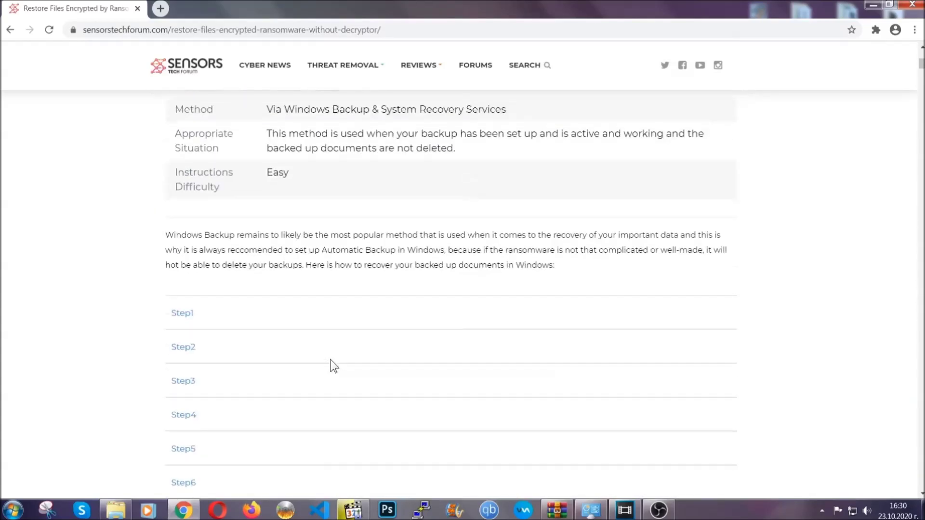
pyautogui.scroll(-1, 330, 360)
# Step: Expand Step1, Step2 and Step3 of the Windows Backup instructions
pyautogui.click(192, 254)
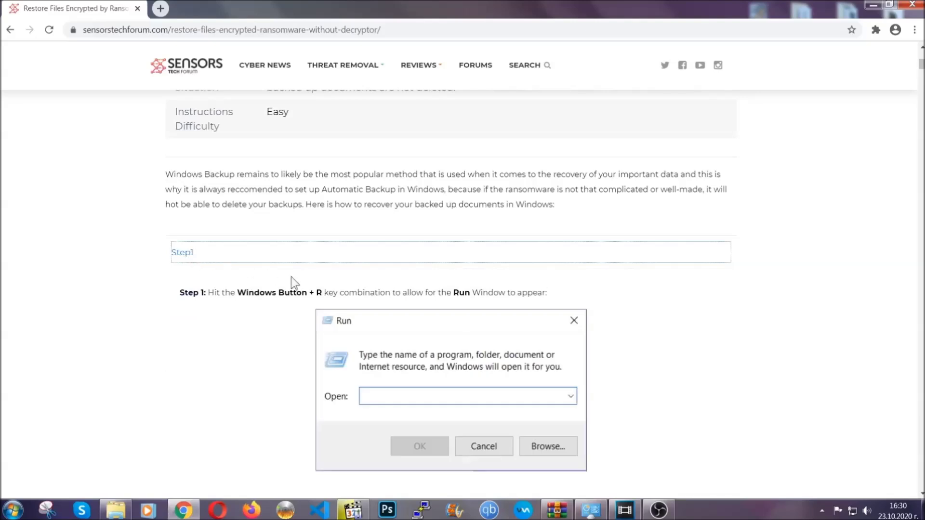
pyautogui.scroll(-4, 433, 300)
pyautogui.click(217, 304)
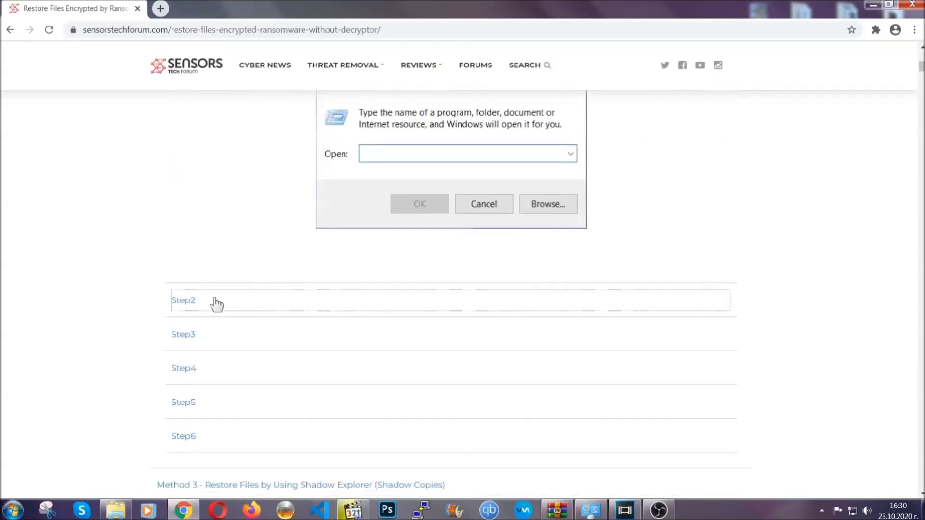
pyautogui.scroll(-4, 413, 308)
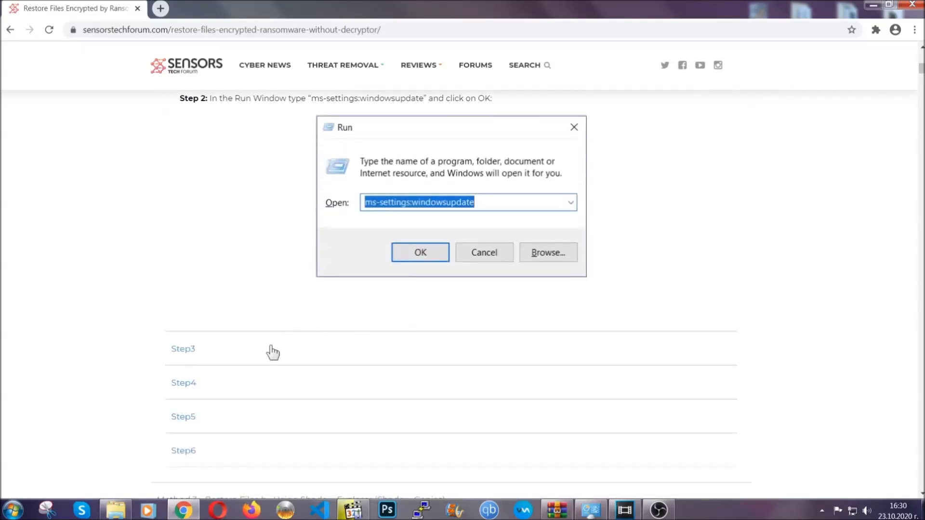
pyautogui.click(273, 353)
pyautogui.scroll(-3, 408, 330)
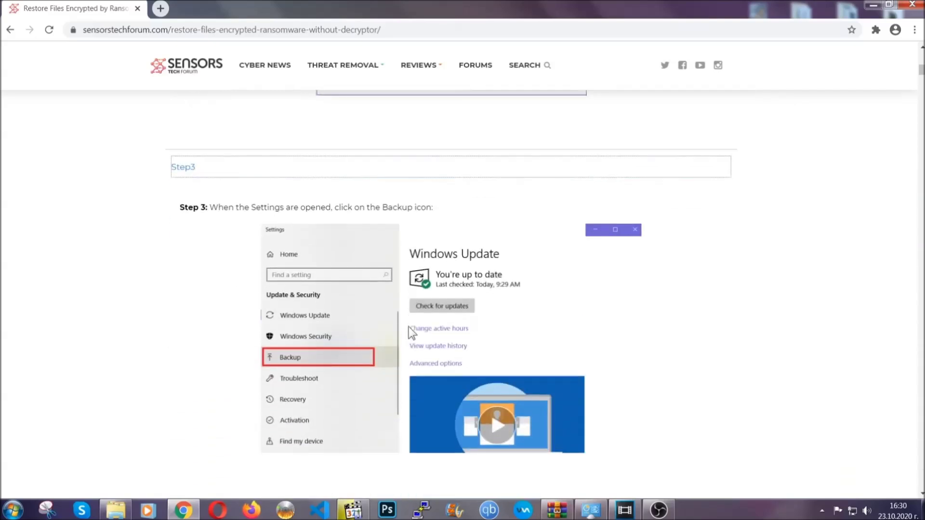
# Step: Read through the expanded steps, scroll back up and minimize Chrome to the desktop
pyautogui.scroll(-2, 408, 328)
pyautogui.scroll(-2, 406, 330)
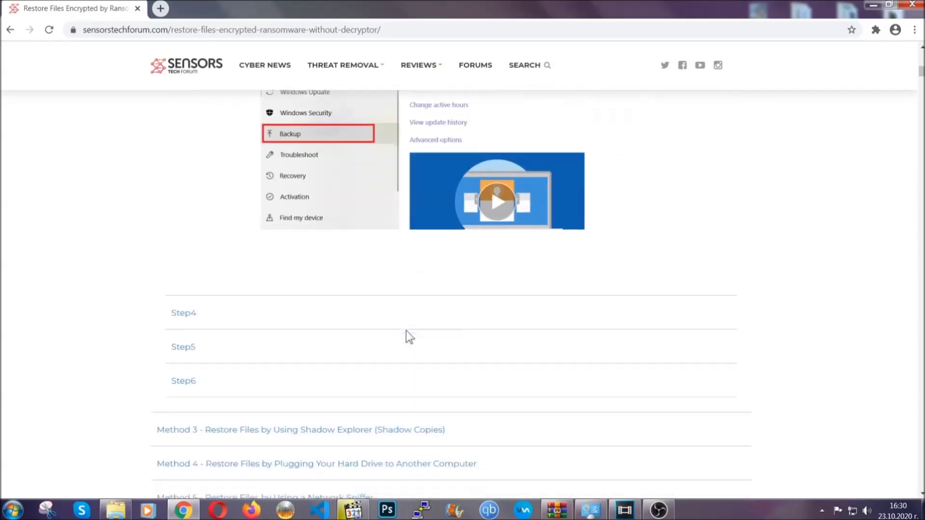
pyautogui.scroll(-8, 406, 330)
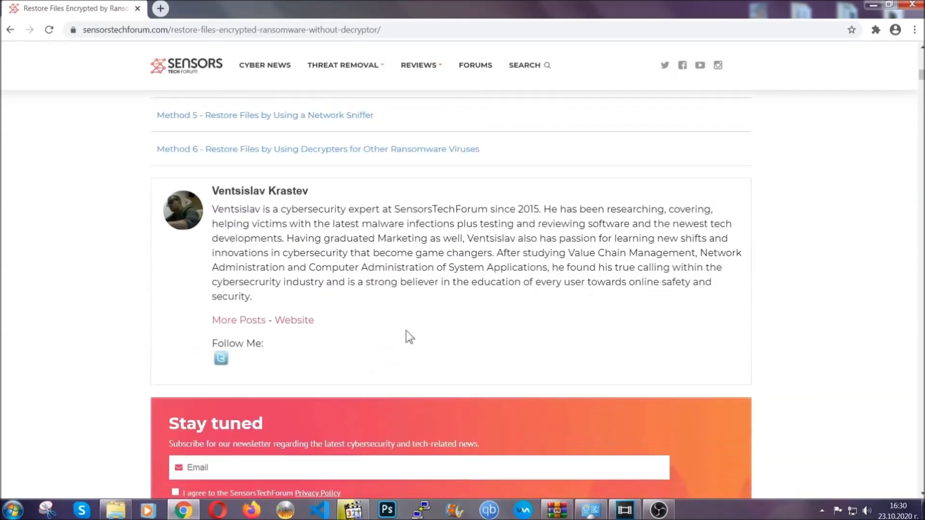
pyautogui.scroll(20, 406, 331)
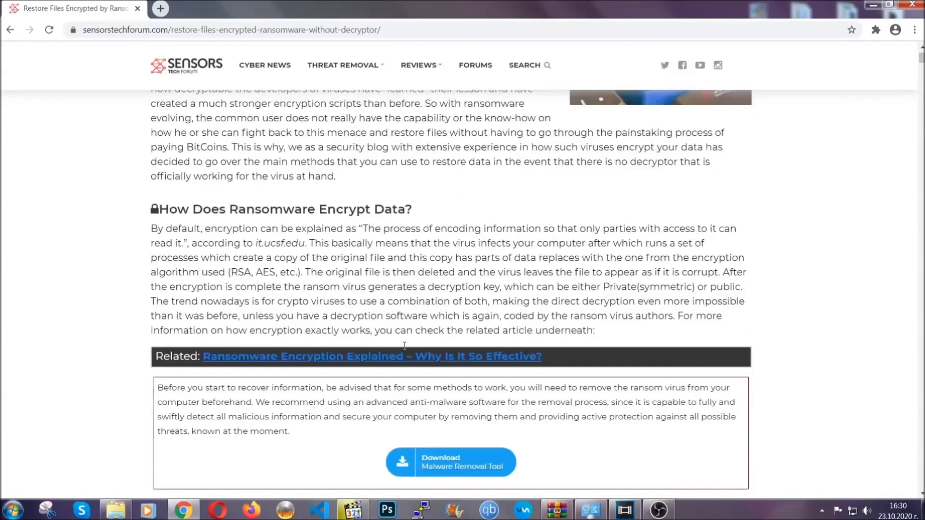
pyautogui.scroll(5, 404, 346)
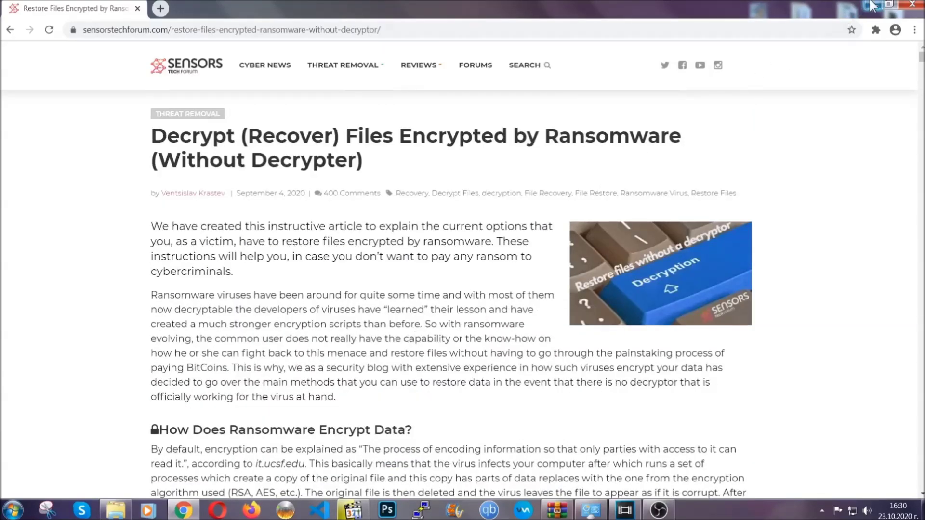
pyautogui.click(870, 5)
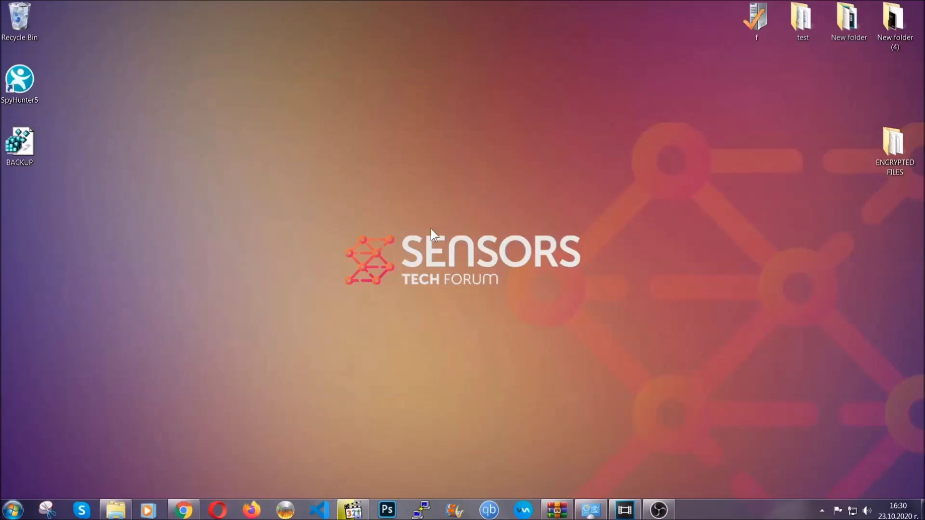